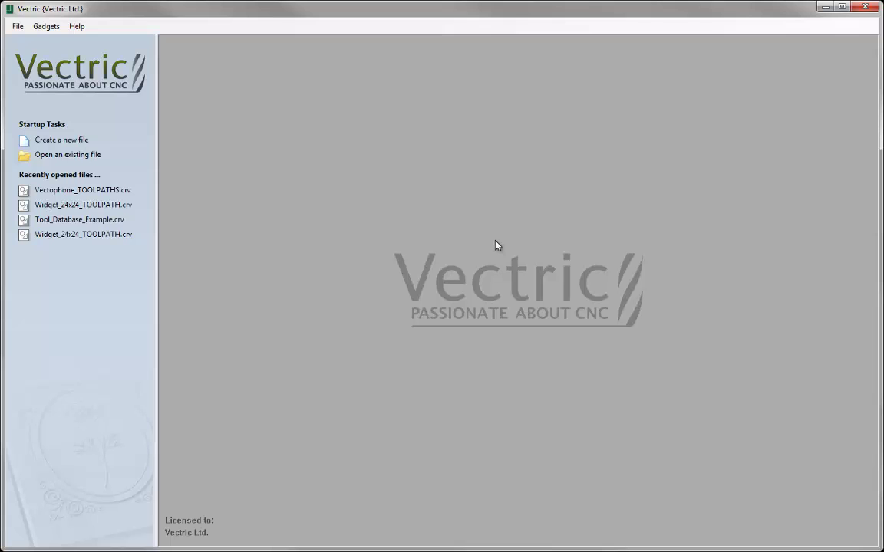
# Open Vectophone_TOOLPATHS.crv from the TPPReview_FILES folder
pyautogui.click(94, 155)
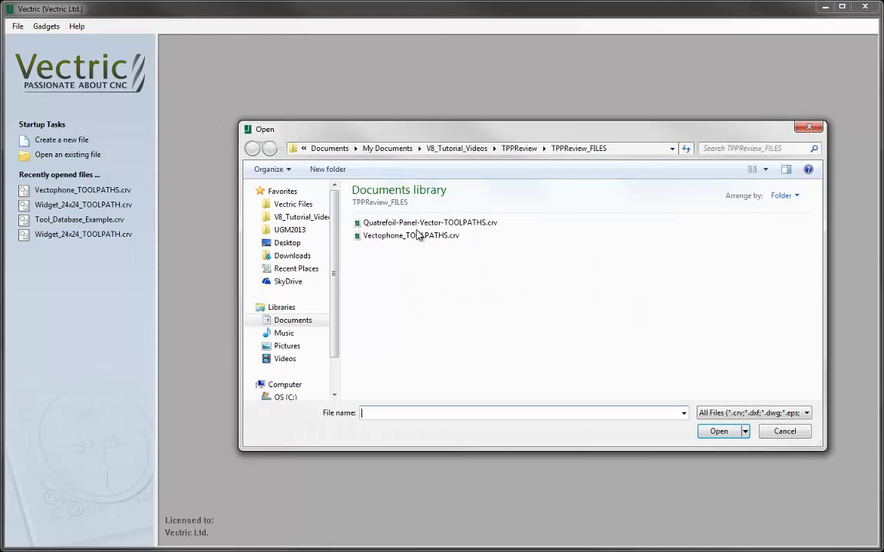
pyautogui.click(418, 235)
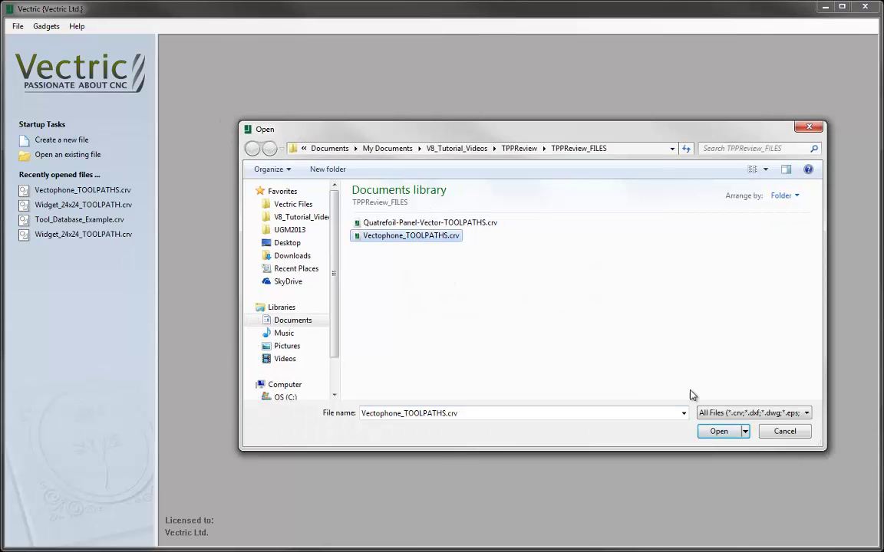
pyautogui.click(719, 431)
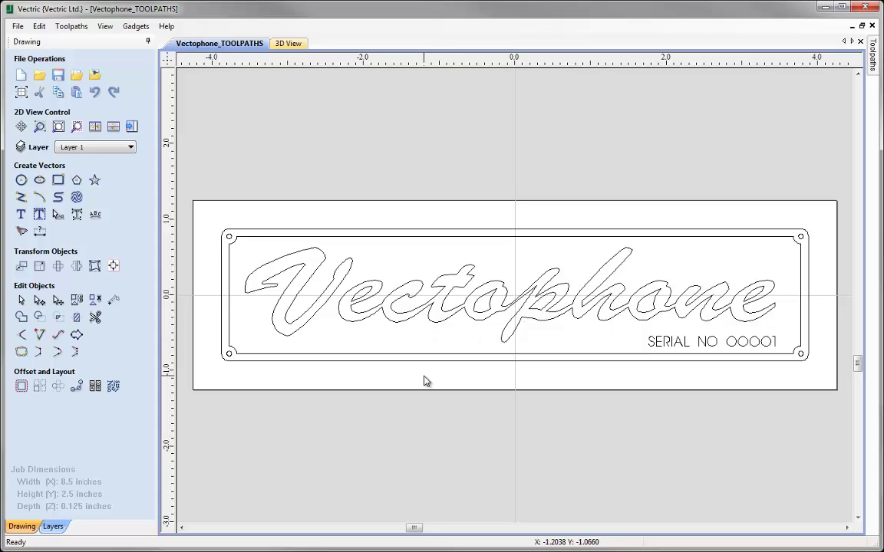
# Edit the Pocket text toolpath in the Toolpaths tab and recalculate it
pyautogui.click(132, 127)
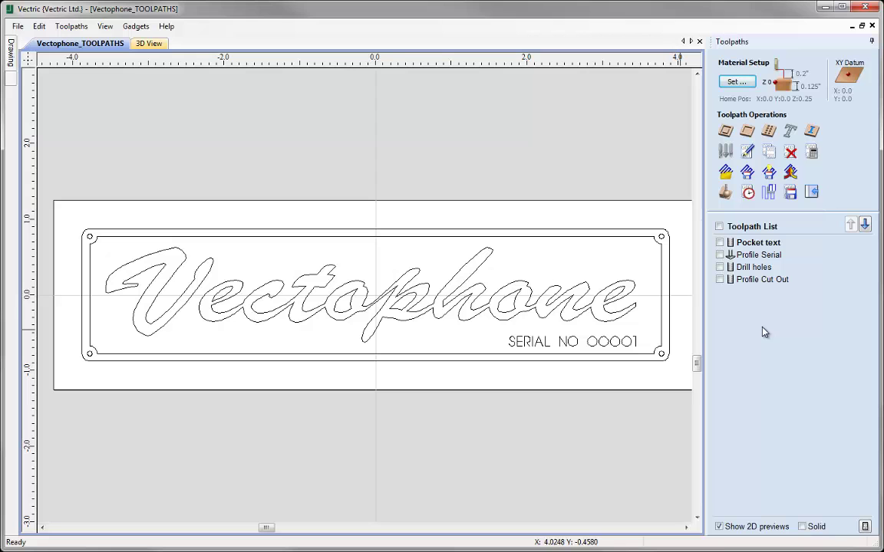
pyautogui.click(747, 151)
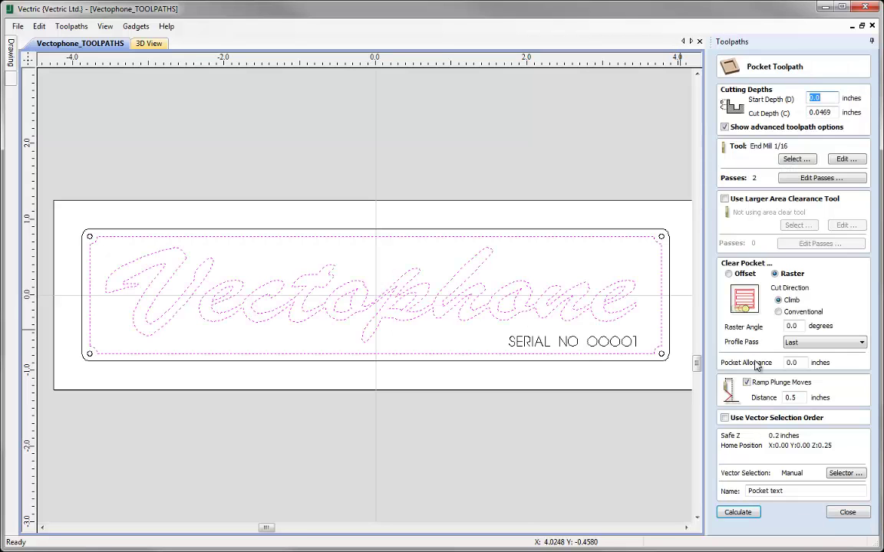
pyautogui.click(740, 514)
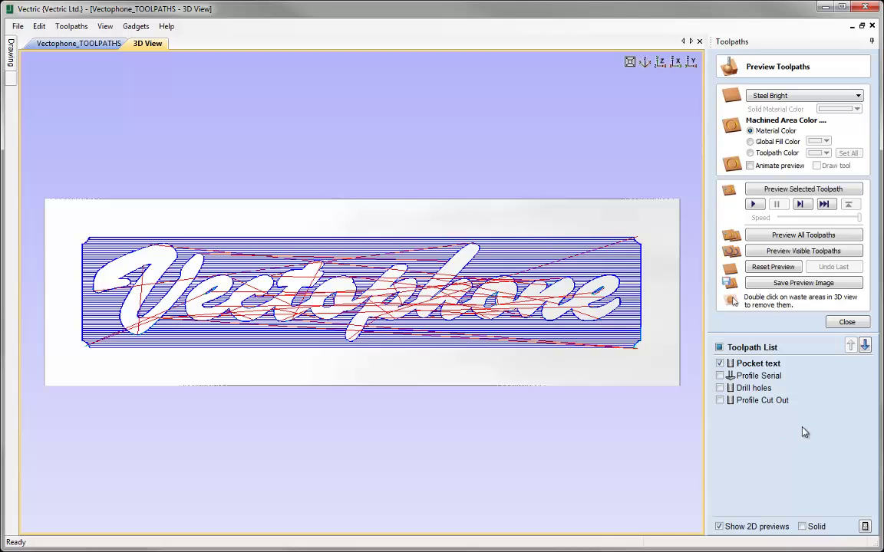
# Close the preview, hide and deselect the Pocket text toolpath, and reopen Preview Toolpaths
pyautogui.click(844, 323)
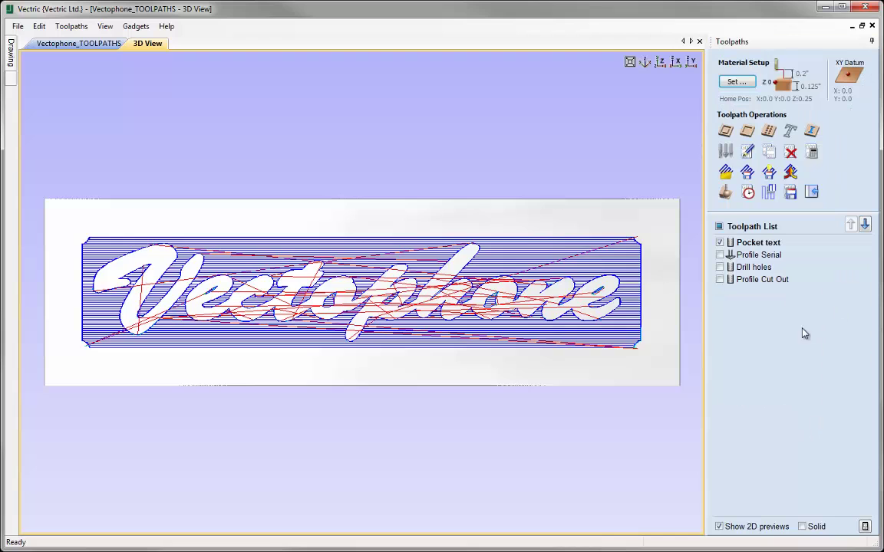
pyautogui.click(719, 242)
pyautogui.click(750, 368)
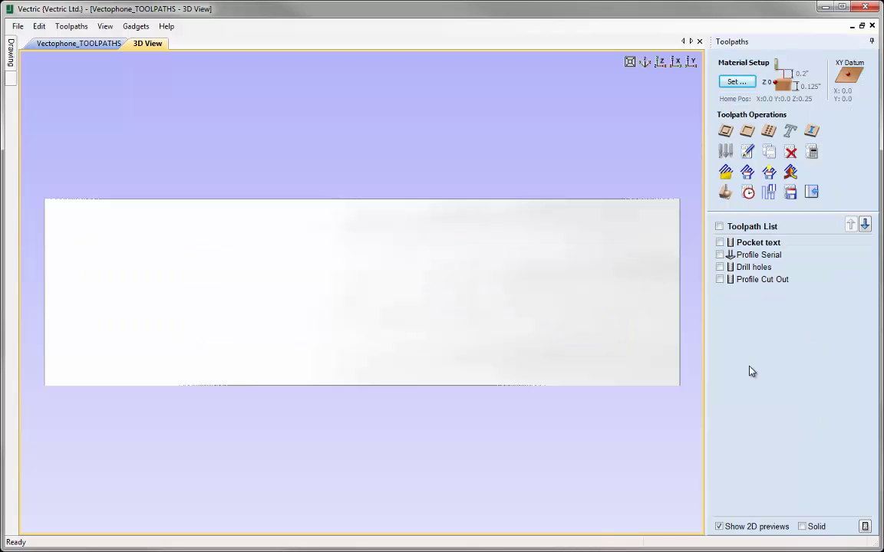
pyautogui.click(727, 194)
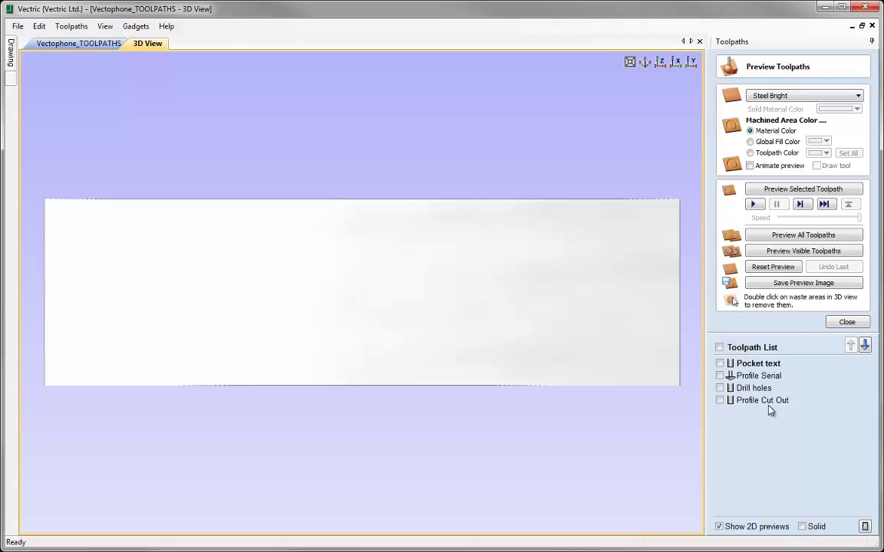
# Select each toolpath, briefly show Pocket text and Profile Serial, then hide them again
pyautogui.click(750, 376)
pyautogui.click(754, 388)
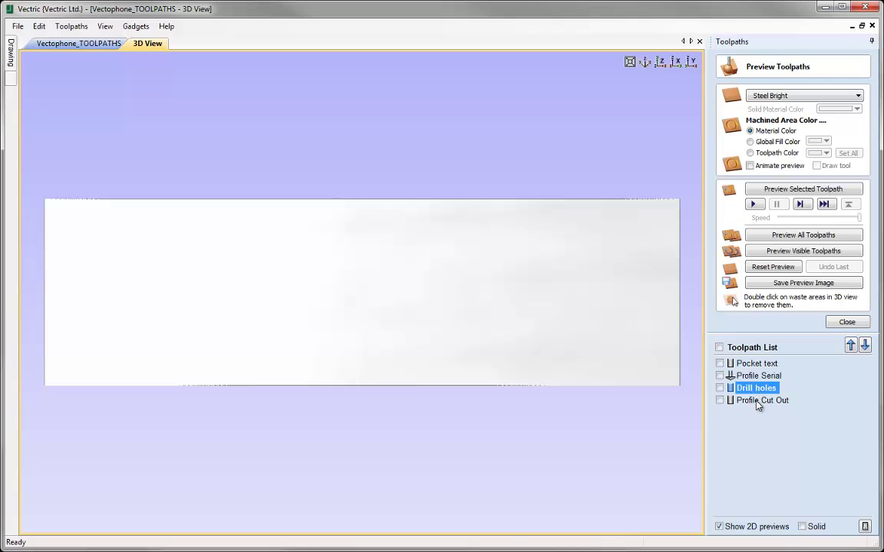
pyautogui.click(757, 401)
pyautogui.click(751, 364)
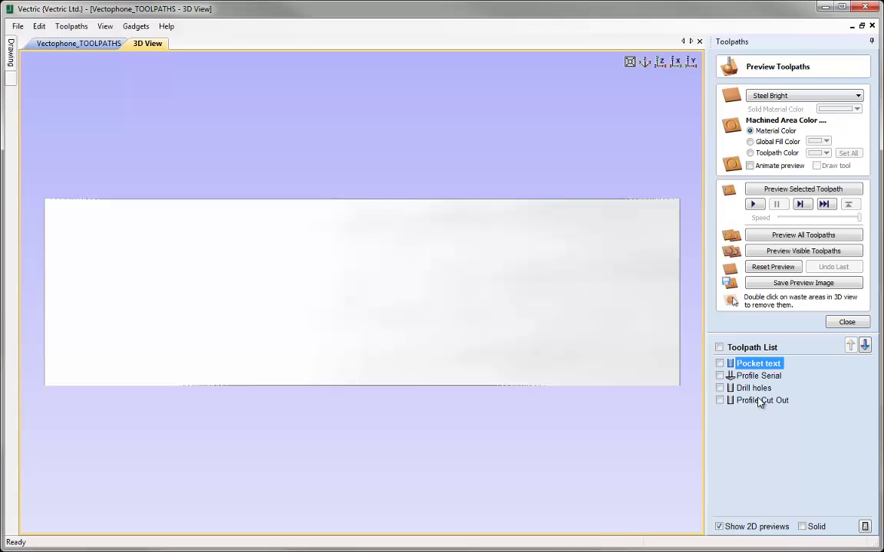
pyautogui.click(719, 364)
pyautogui.click(719, 376)
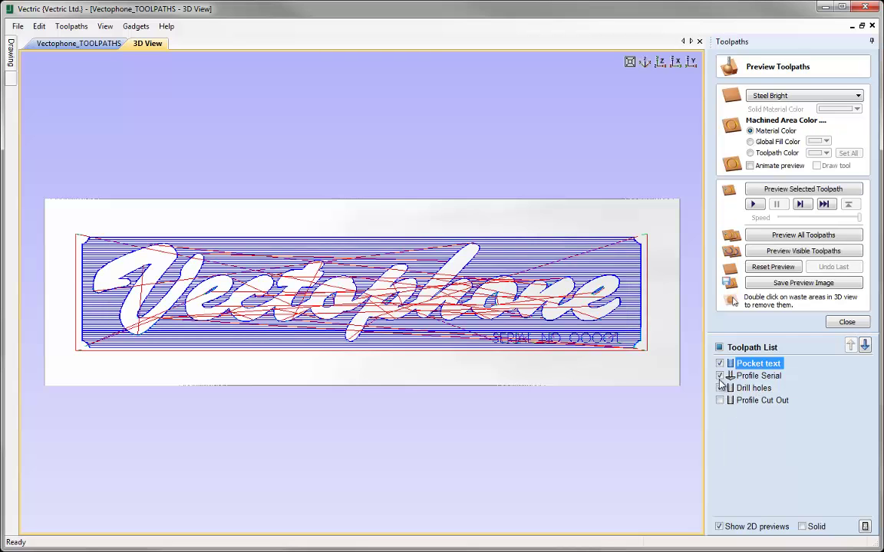
pyautogui.click(718, 376)
pyautogui.click(718, 364)
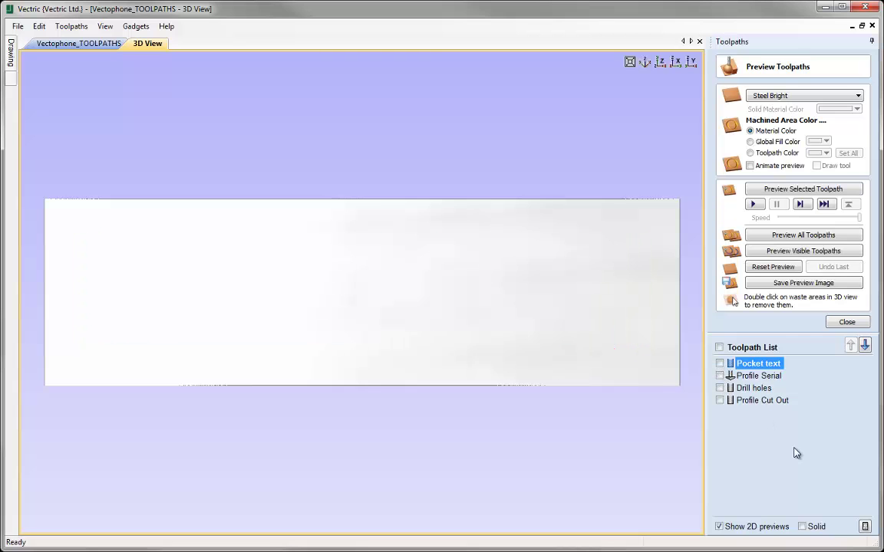
pyautogui.click(796, 453)
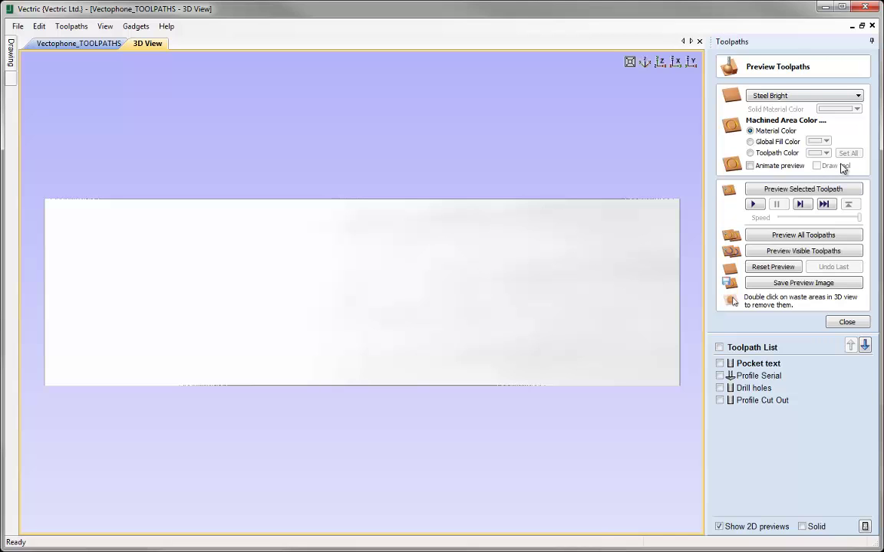
# Render the stock in Cherry wood and view the board from an angle
pyautogui.click(858, 95)
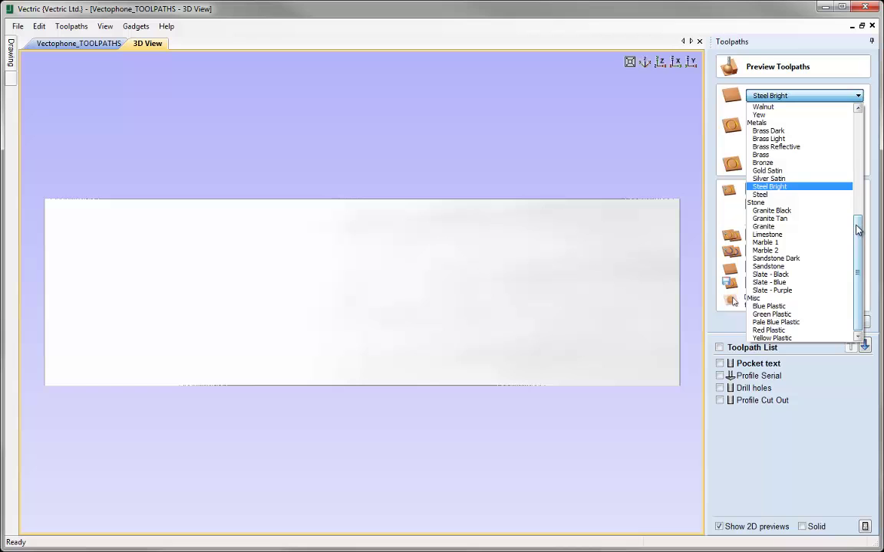
pyautogui.moveTo(859, 227); pyautogui.dragTo(861, 130)
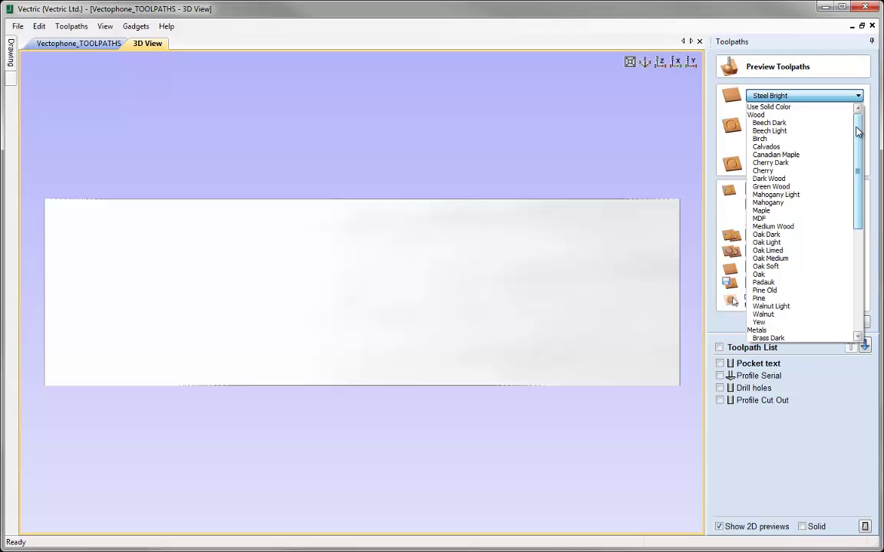
pyautogui.click(791, 172)
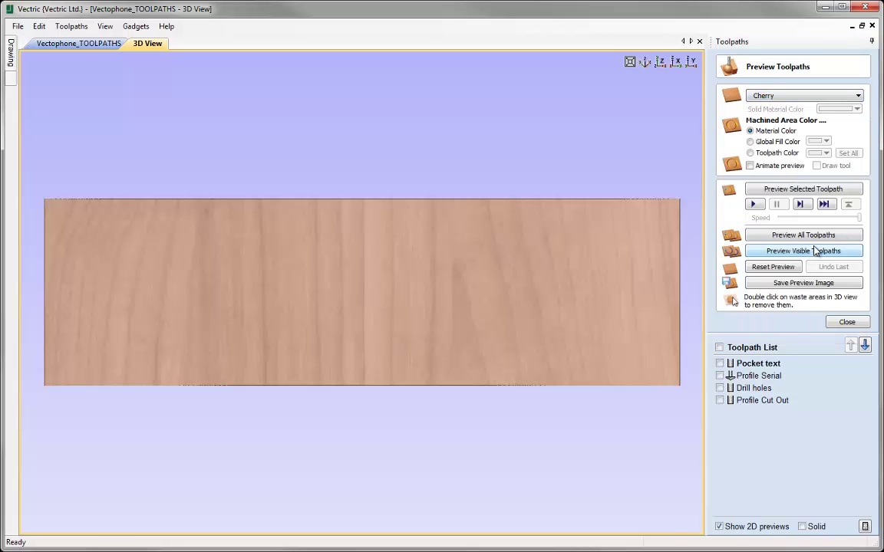
pyautogui.moveTo(470, 357); pyautogui.dragTo(606, 136)
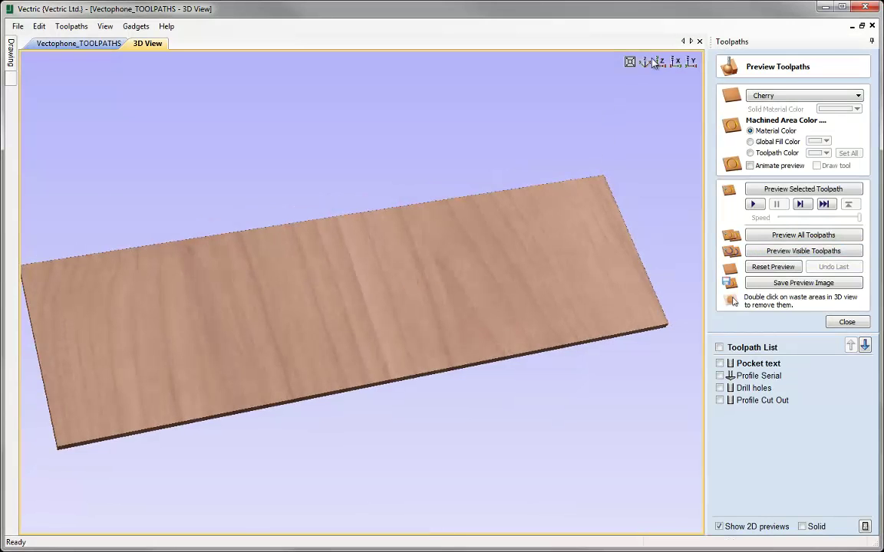
pyautogui.moveTo(651, 73); pyautogui.dragTo(650, 92)
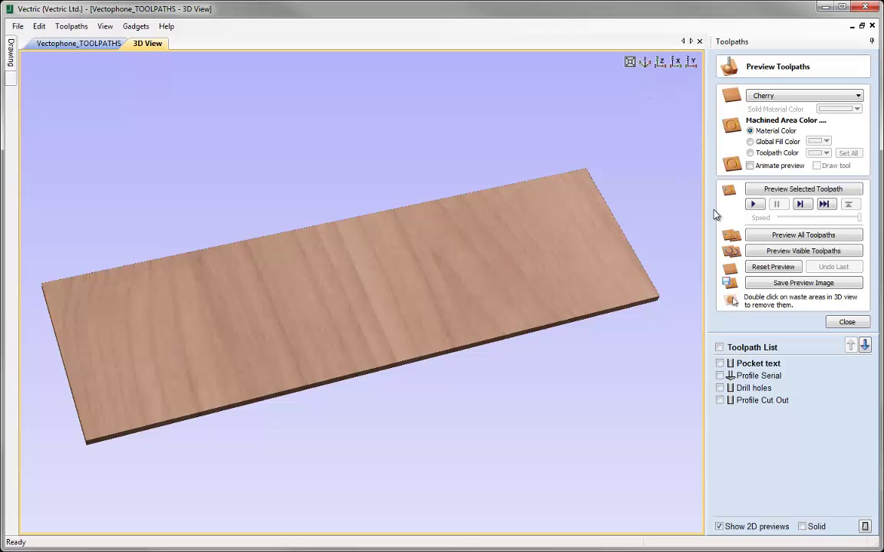
pyautogui.click(859, 97)
pyautogui.moveTo(859, 230); pyautogui.dragTo(861, 309)
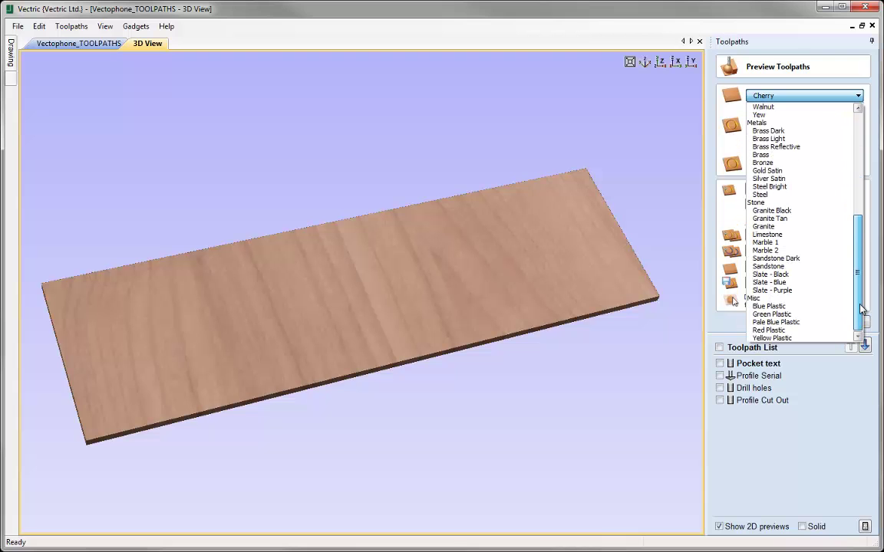
pyautogui.moveTo(861, 309); pyautogui.dragTo(864, 176)
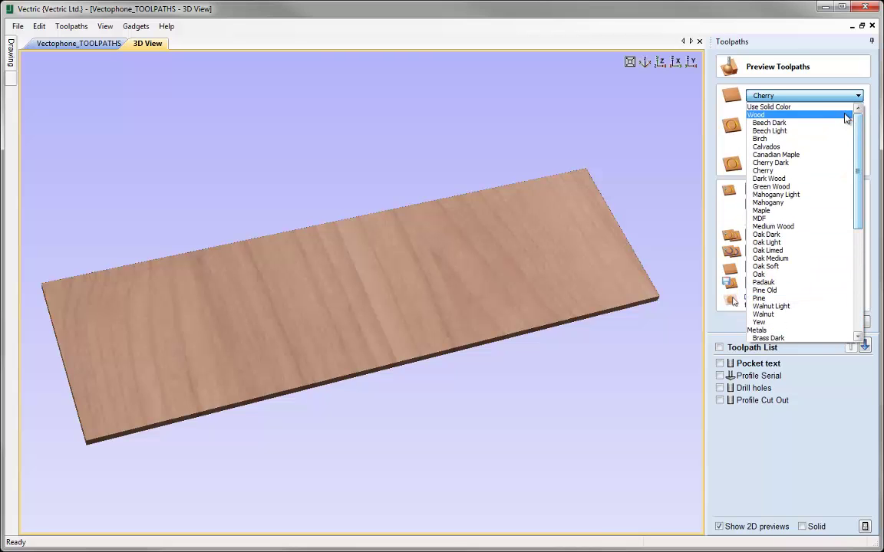
# Try solid stock colours, green then cyan, and abandon a custom colour, keeping cyan
pyautogui.click(779, 107)
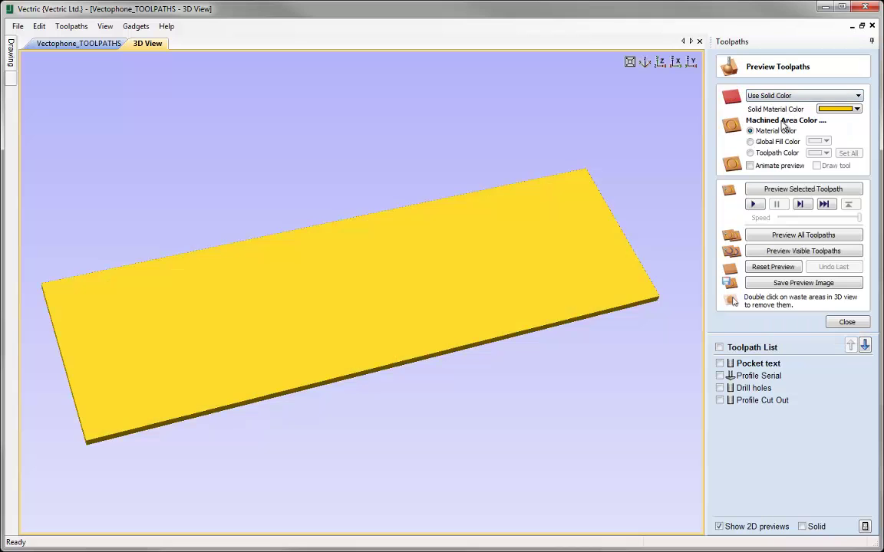
pyautogui.click(859, 112)
pyautogui.click(828, 154)
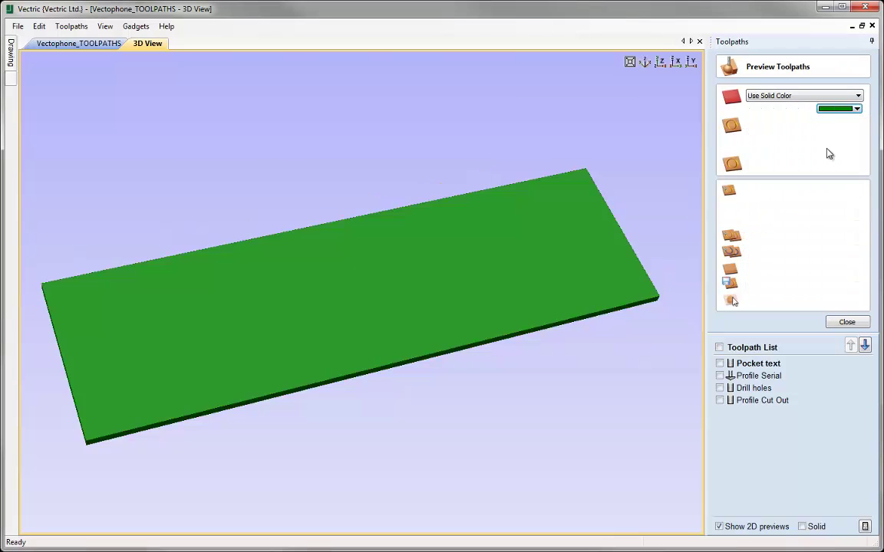
pyautogui.click(850, 110)
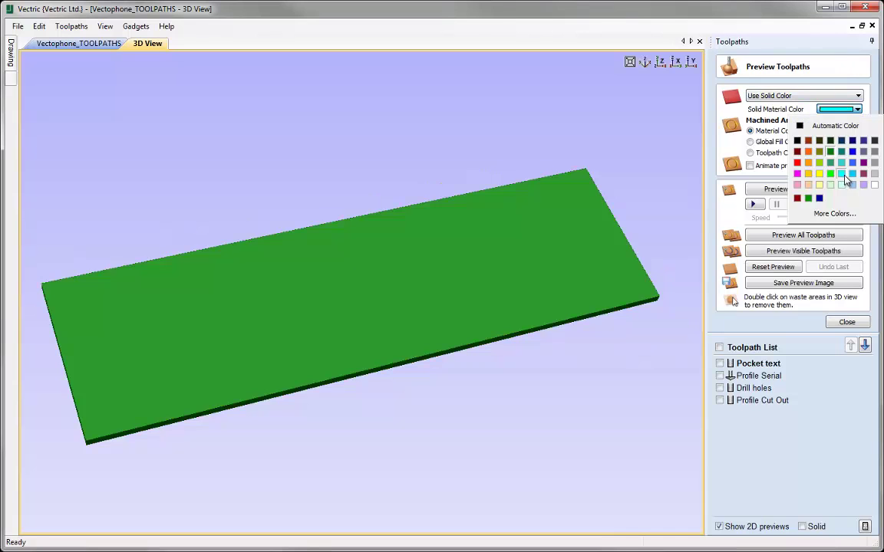
pyautogui.click(844, 177)
pyautogui.click(858, 111)
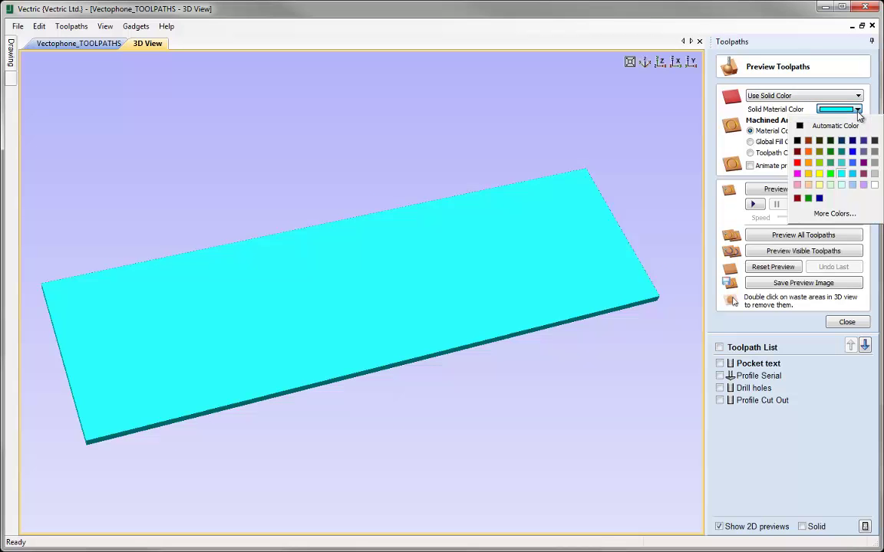
pyautogui.click(844, 213)
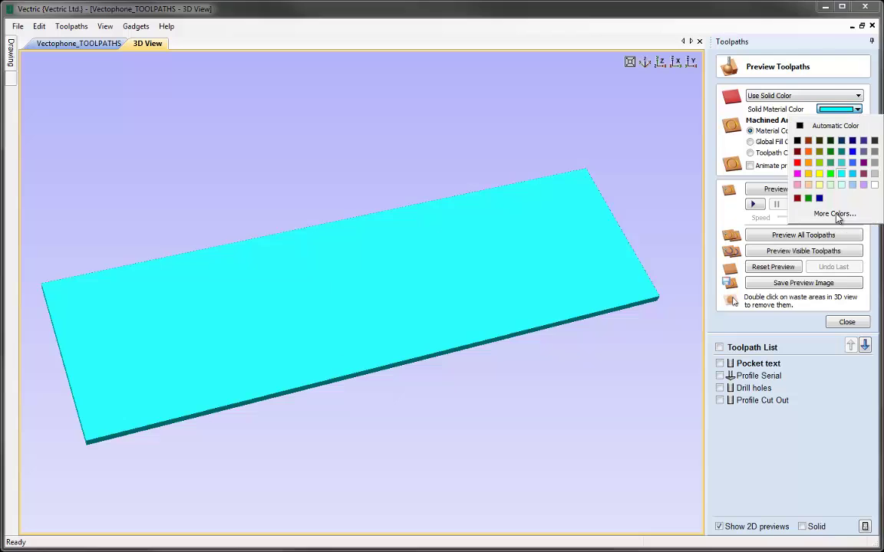
pyautogui.click(426, 253)
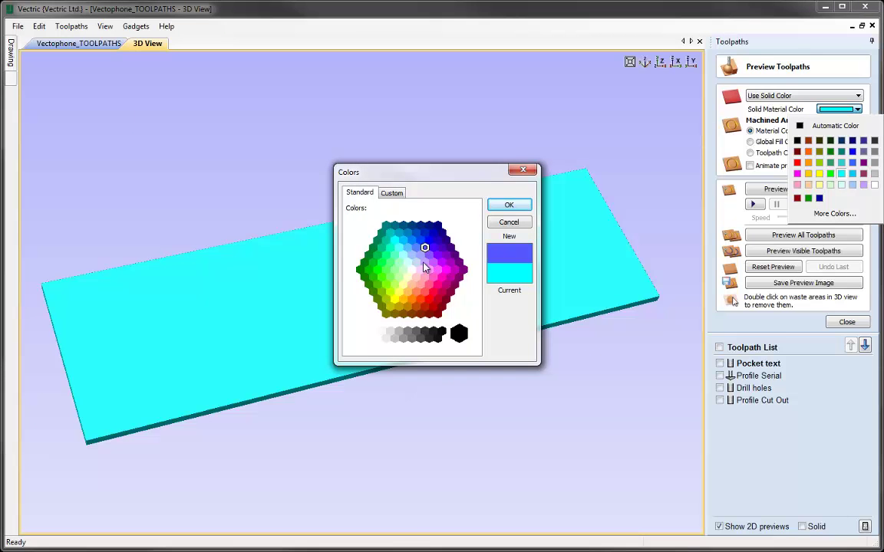
pyautogui.click(424, 262)
pyautogui.click(406, 259)
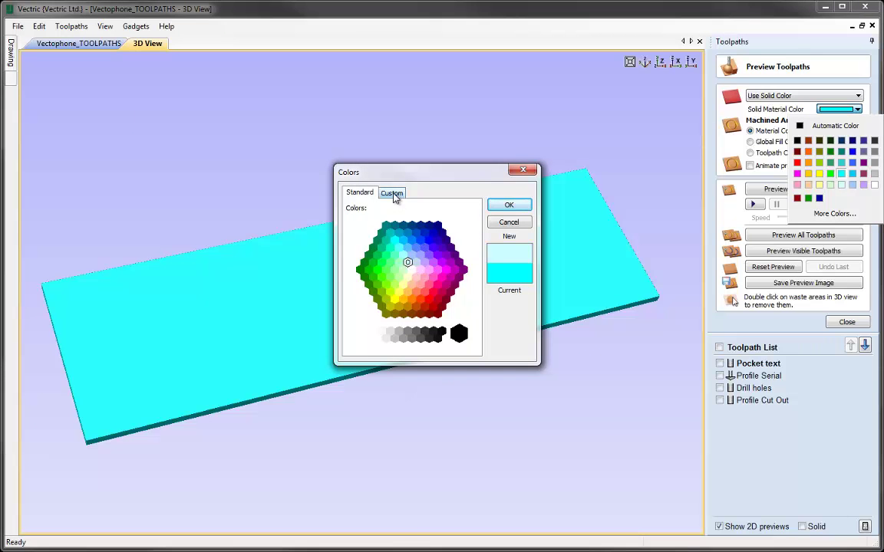
pyautogui.click(391, 193)
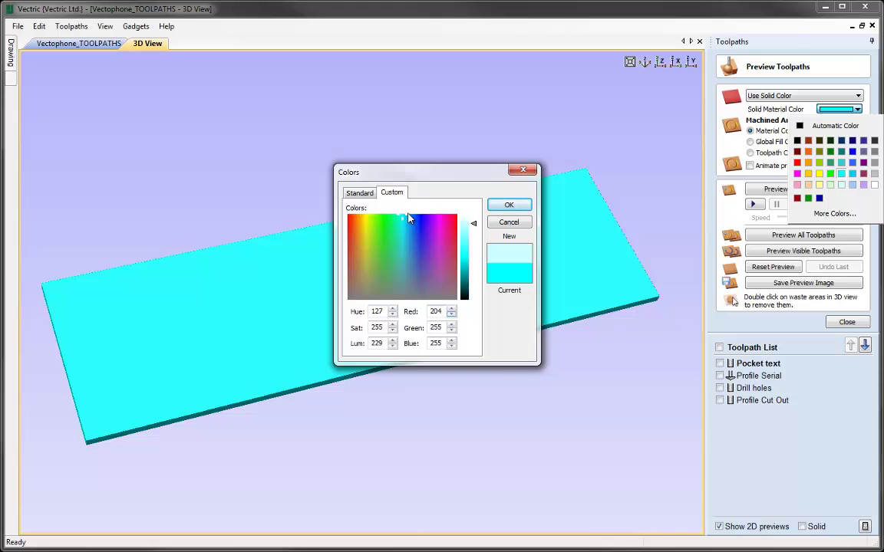
pyautogui.click(506, 224)
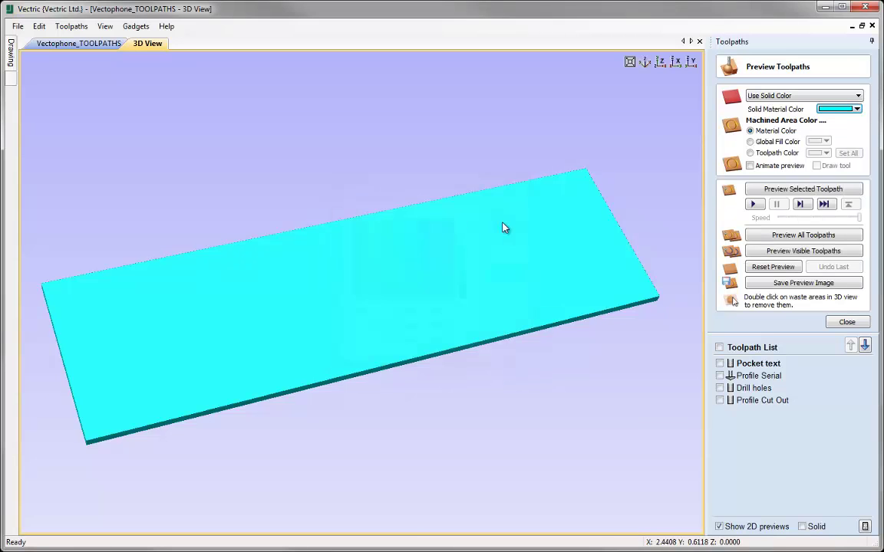
# Set the stock material to Steel Bright from the Metals list
pyautogui.click(857, 110)
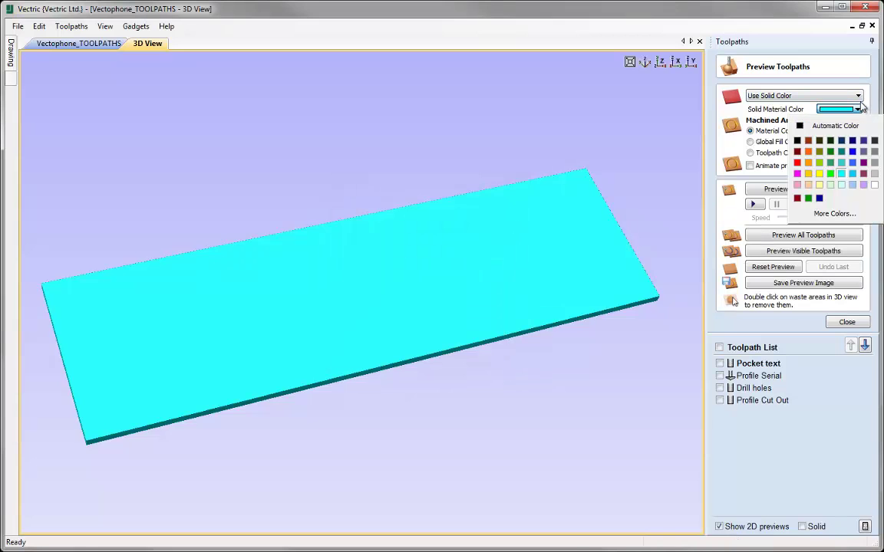
pyautogui.click(776, 95)
pyautogui.click(777, 95)
pyautogui.scroll(-9, 858, 158)
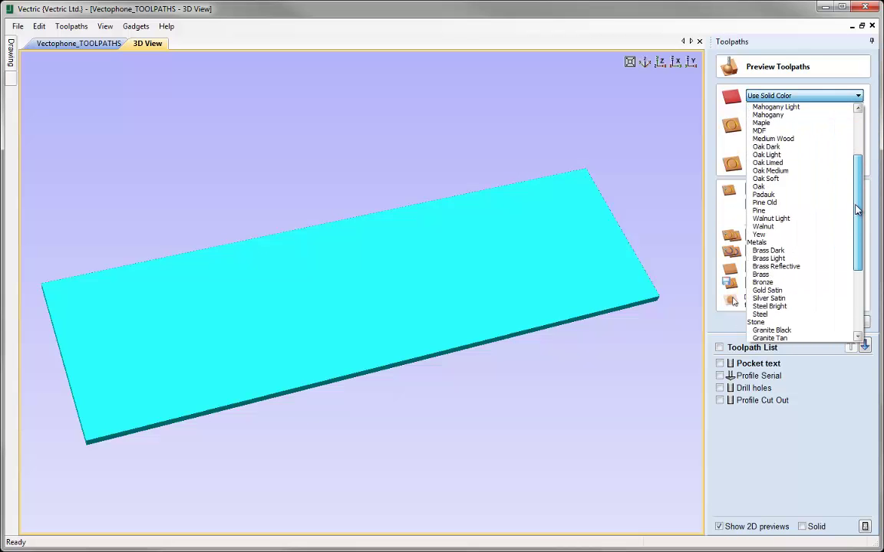
pyautogui.click(787, 188)
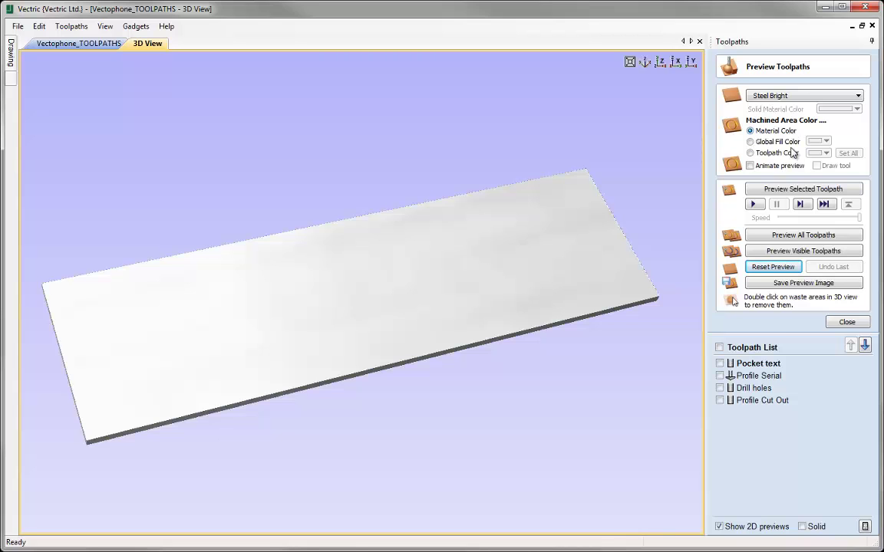
# Simulate the Pocket text toolpath and return the view to isometric
pyautogui.click(784, 189)
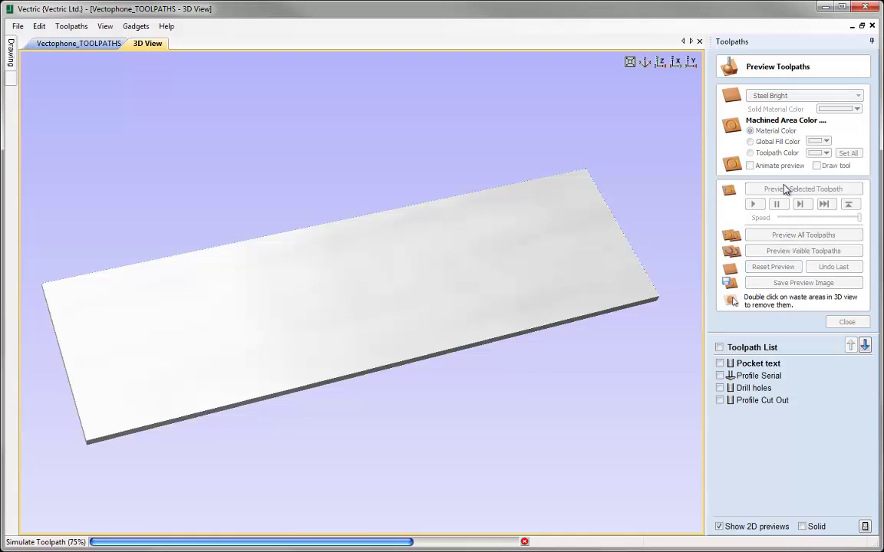
pyautogui.moveTo(379, 304); pyautogui.dragTo(438, 305)
pyautogui.click(645, 63)
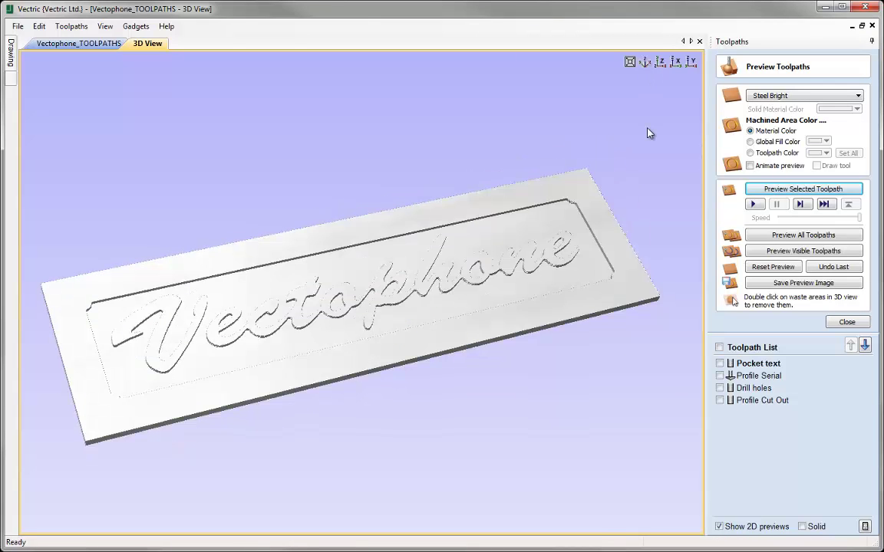
# Reset the preview, shade machined areas with a dark green global fill, and re-simulate
pyautogui.click(756, 267)
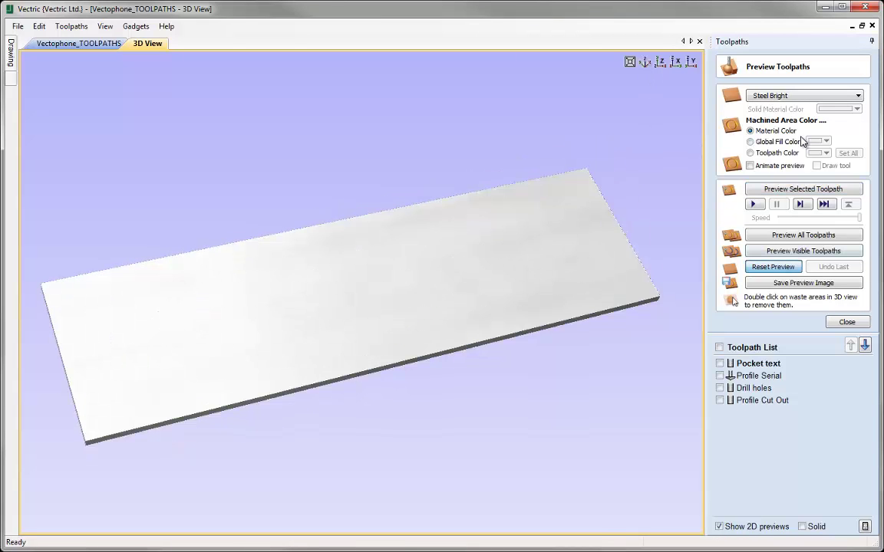
pyautogui.click(756, 142)
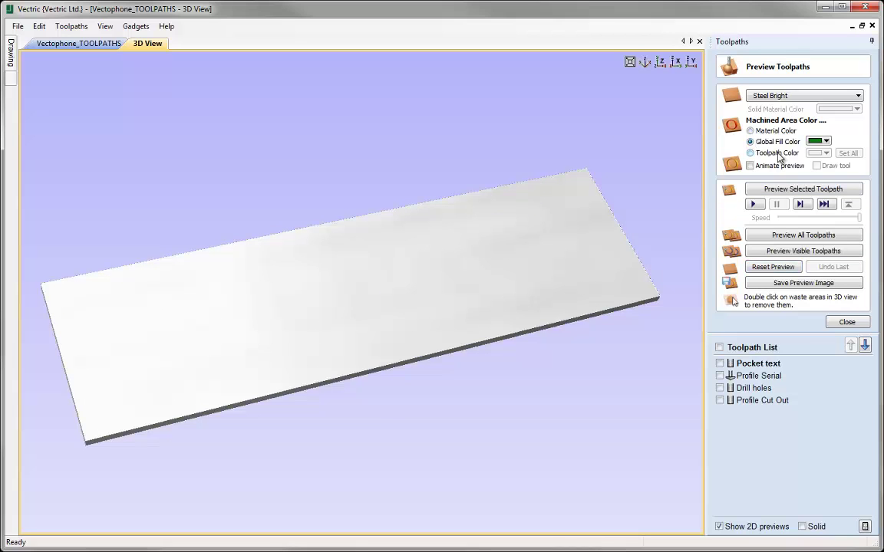
pyautogui.click(826, 142)
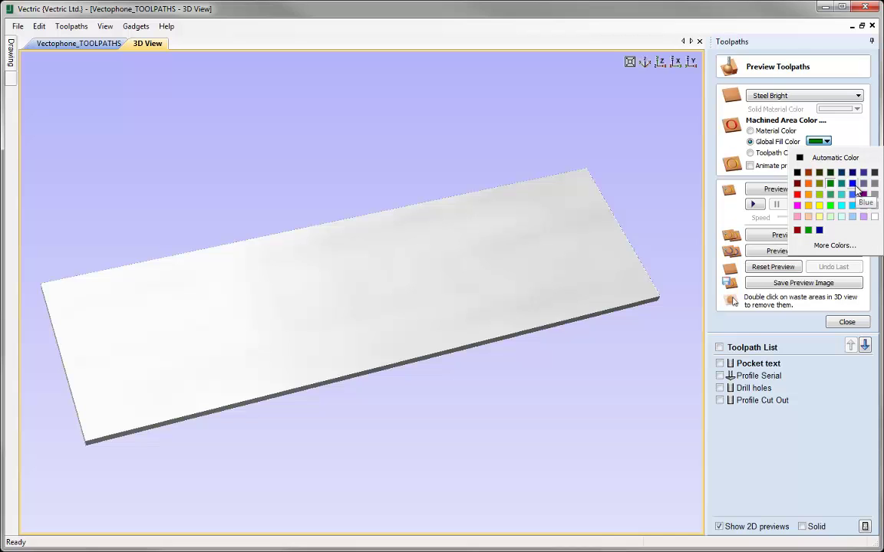
pyautogui.click(830, 172)
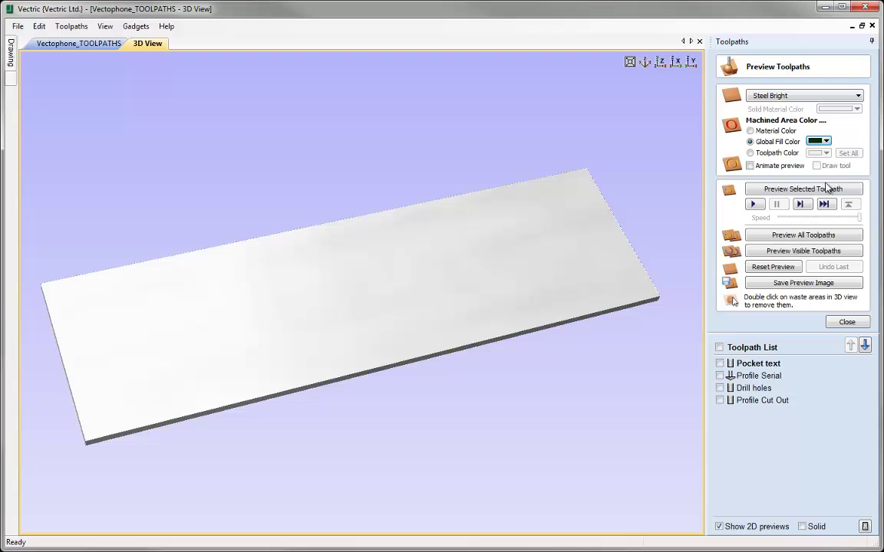
pyautogui.click(819, 190)
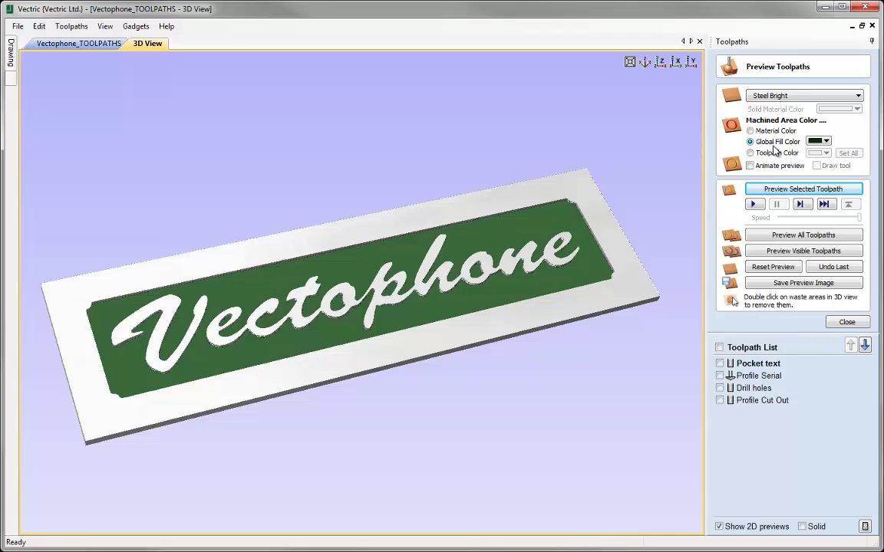
# Switch shading to Toolpath Color and give Pocket text a dark green colour
pyautogui.click(774, 153)
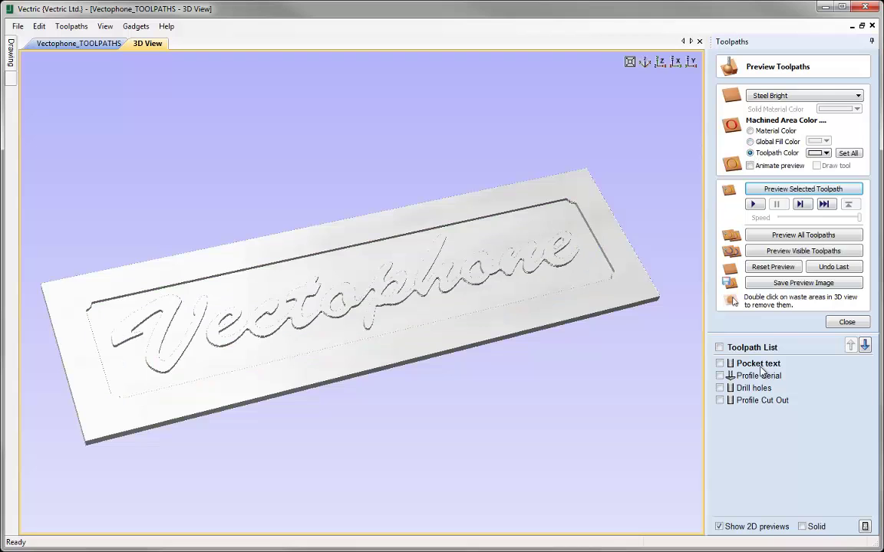
pyautogui.click(819, 152)
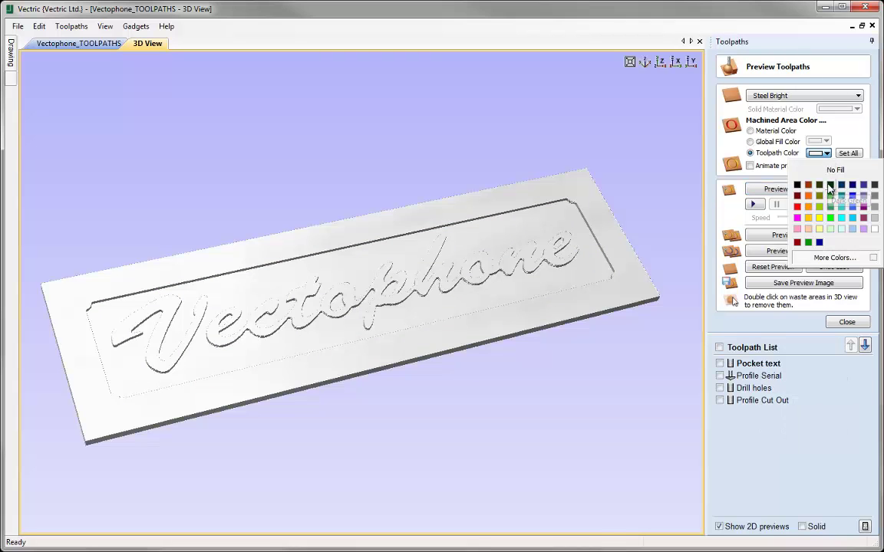
pyautogui.click(830, 186)
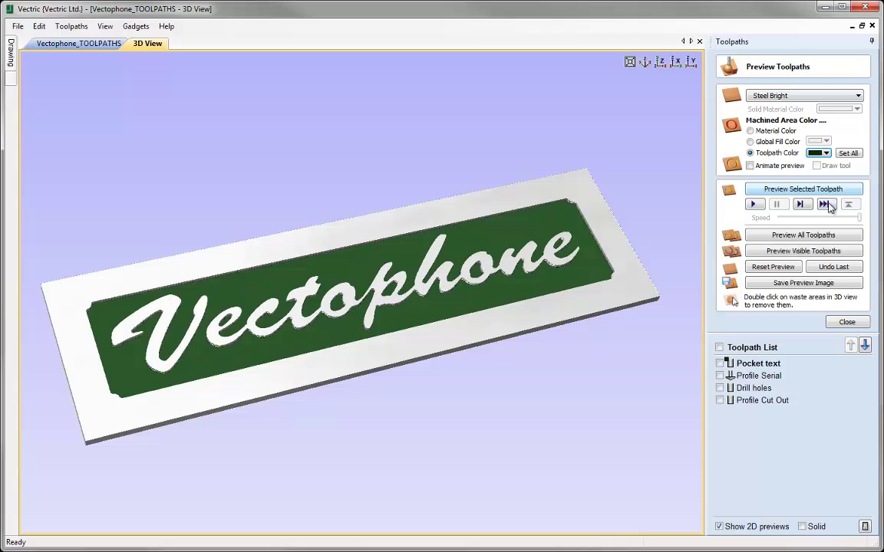
# Colour Profile Serial yellow, simulate it, and zoom in to inspect the SERIAL NO 00001 engraving
pyautogui.click(761, 376)
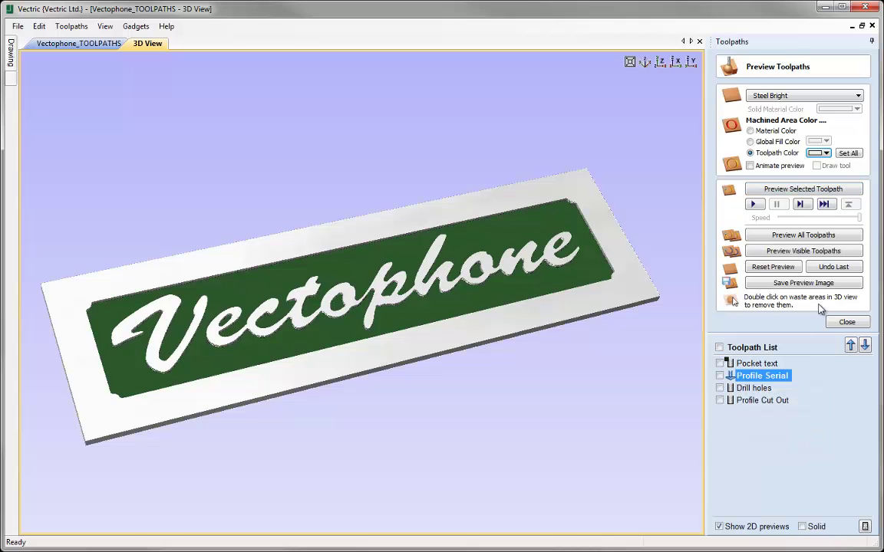
pyautogui.click(824, 153)
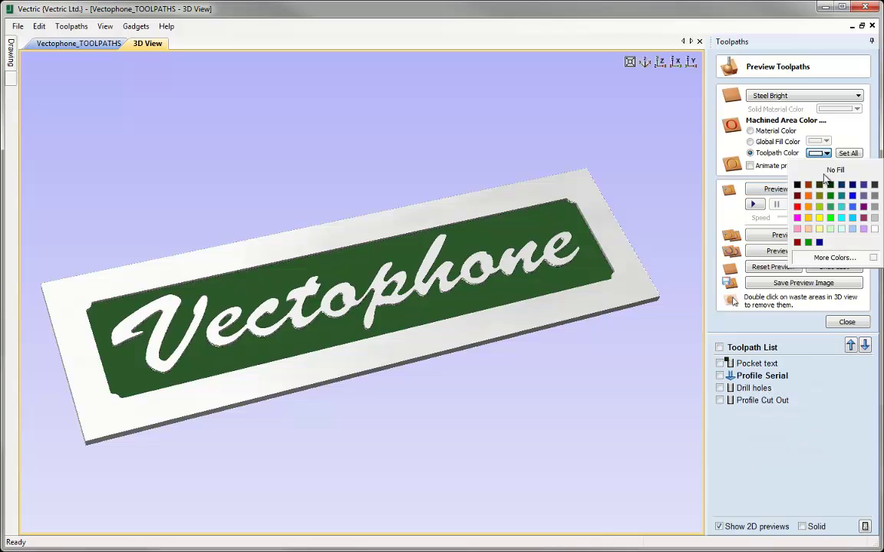
pyautogui.click(808, 217)
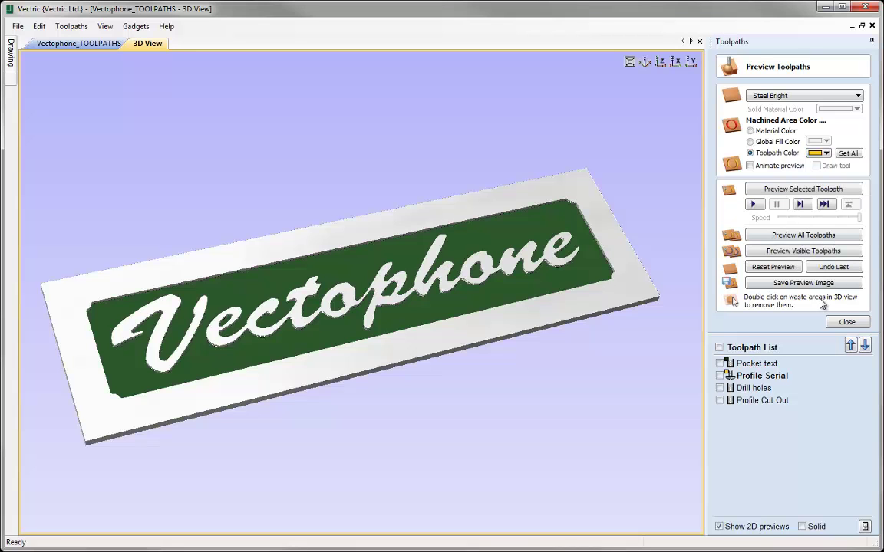
pyautogui.click(802, 189)
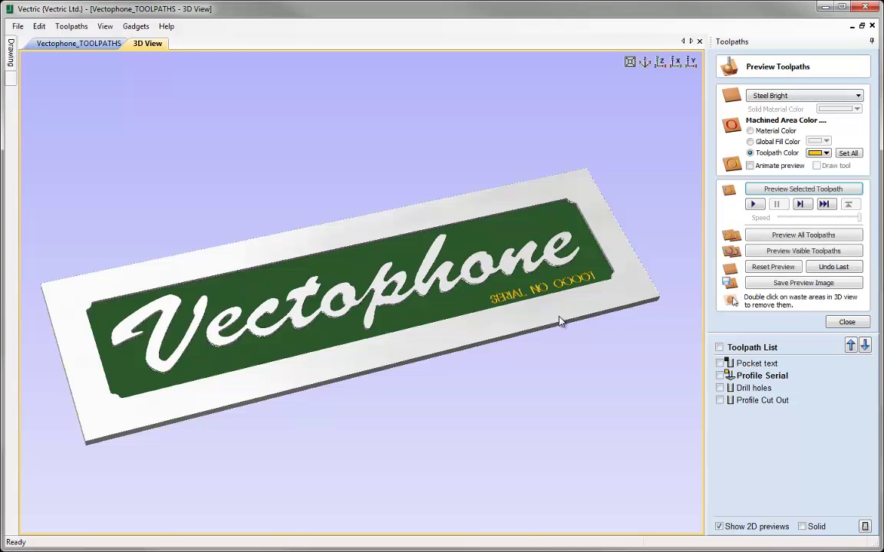
pyautogui.moveTo(587, 290); pyautogui.dragTo(491, 337)
pyautogui.scroll(3, 491, 338)
pyautogui.moveTo(383, 298); pyautogui.dragTo(356, 295, button='middle')
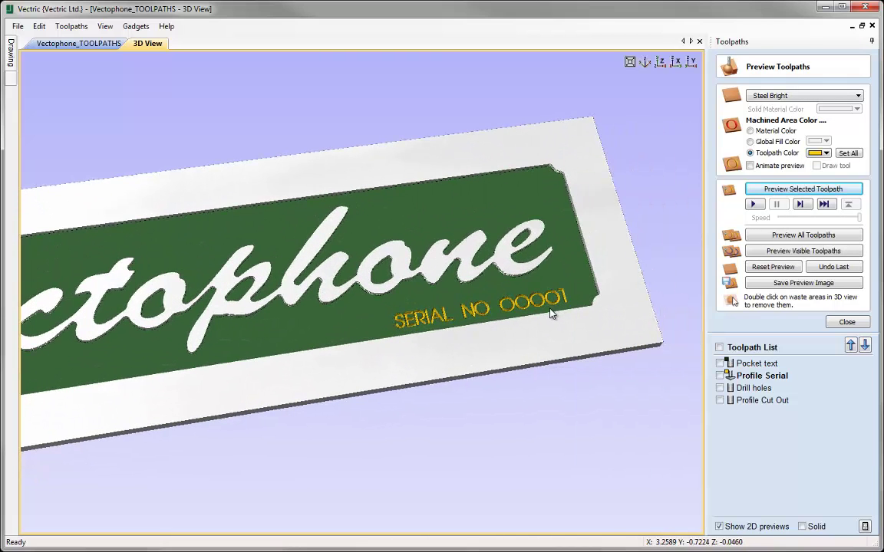
pyautogui.moveTo(728, 366)
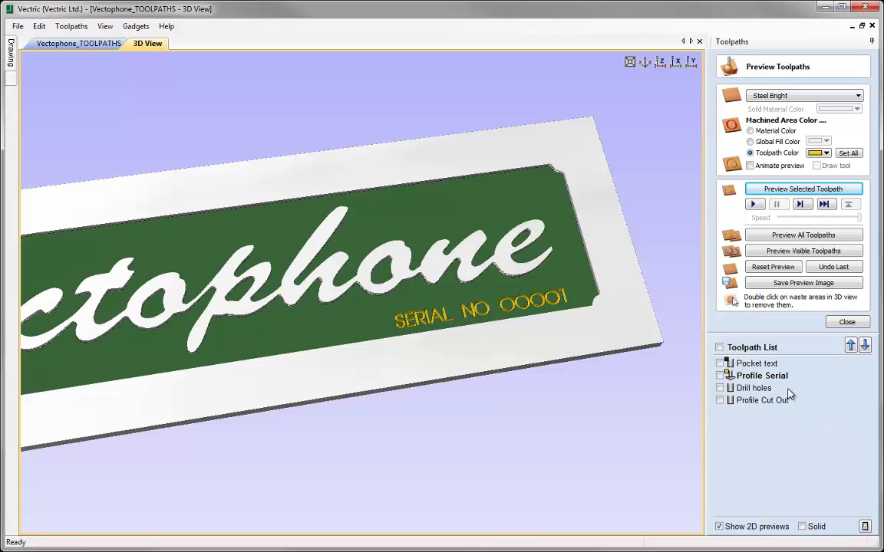
pyautogui.click(630, 61)
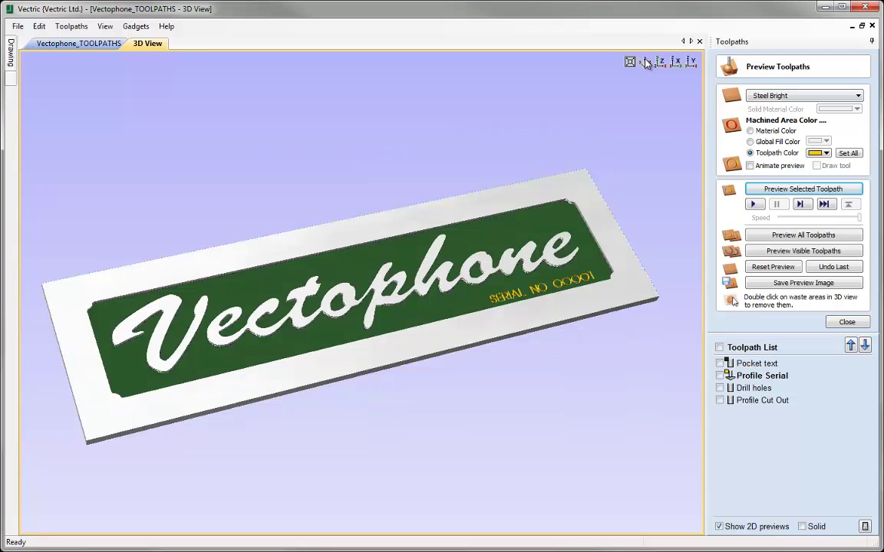
# Select Pocket text and set its toolpath colour to bright green
pyautogui.click(754, 366)
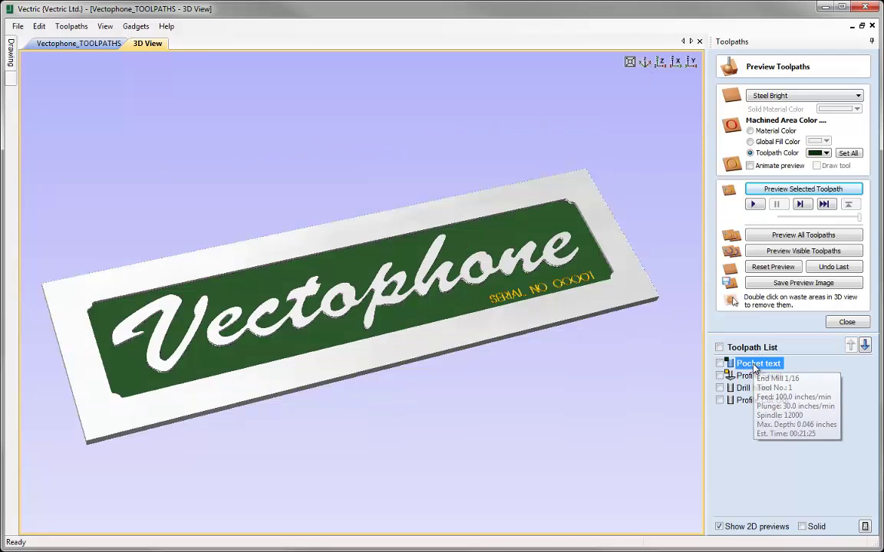
pyautogui.click(819, 153)
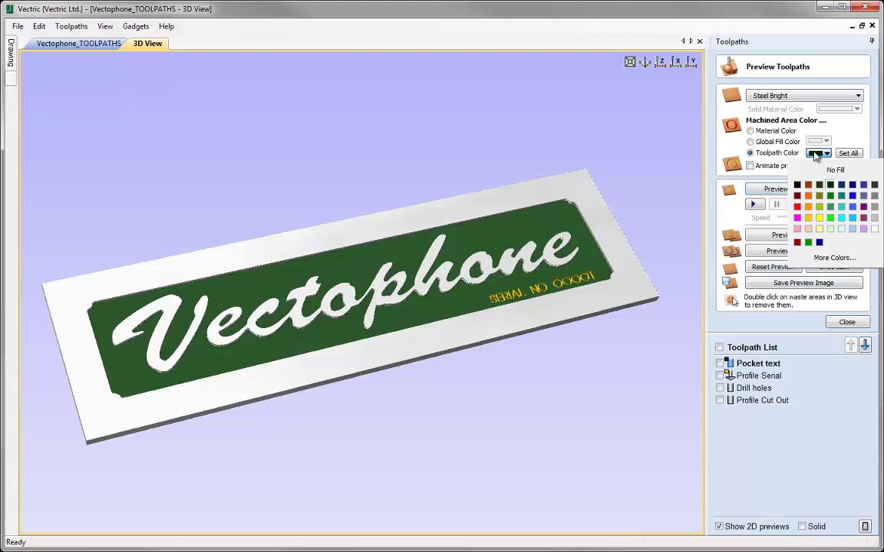
pyautogui.click(829, 198)
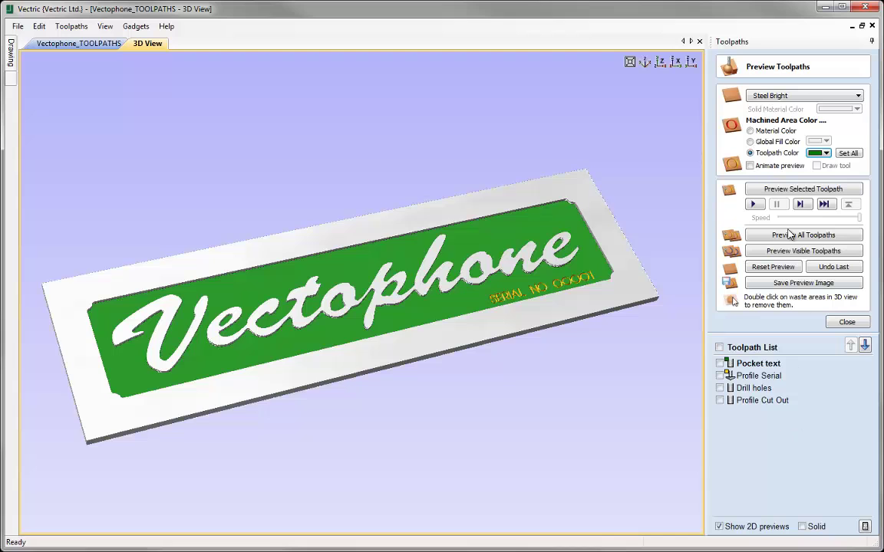
# Enable Animate preview and Draw tool, then re-simulate Pocket text from a reset block
pyautogui.click(750, 166)
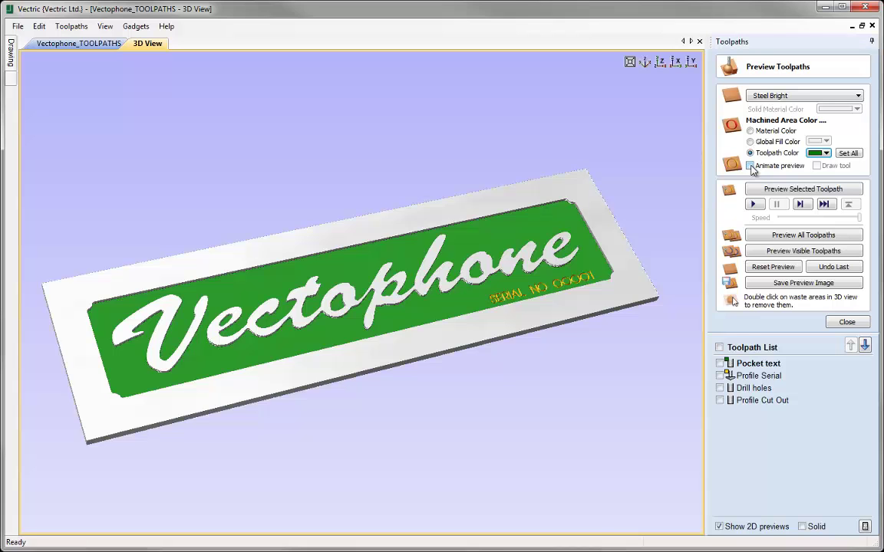
pyautogui.click(773, 267)
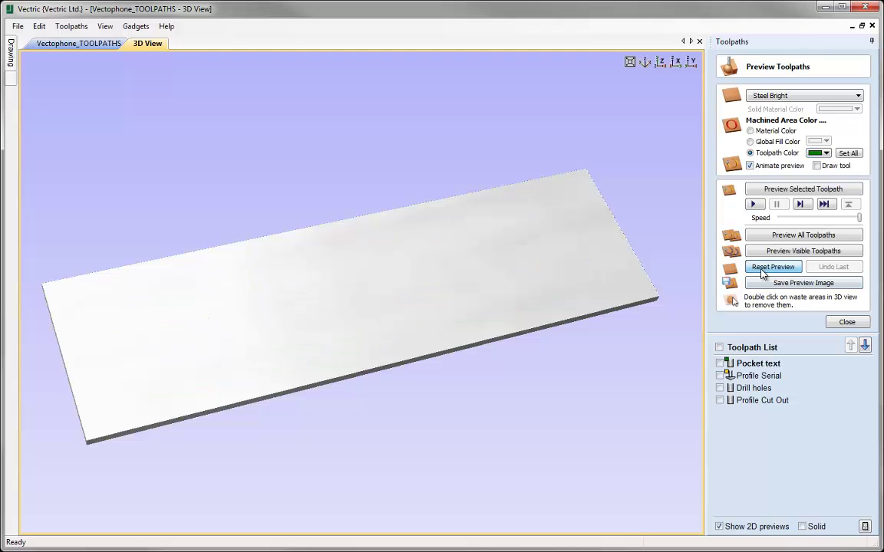
pyautogui.click(773, 191)
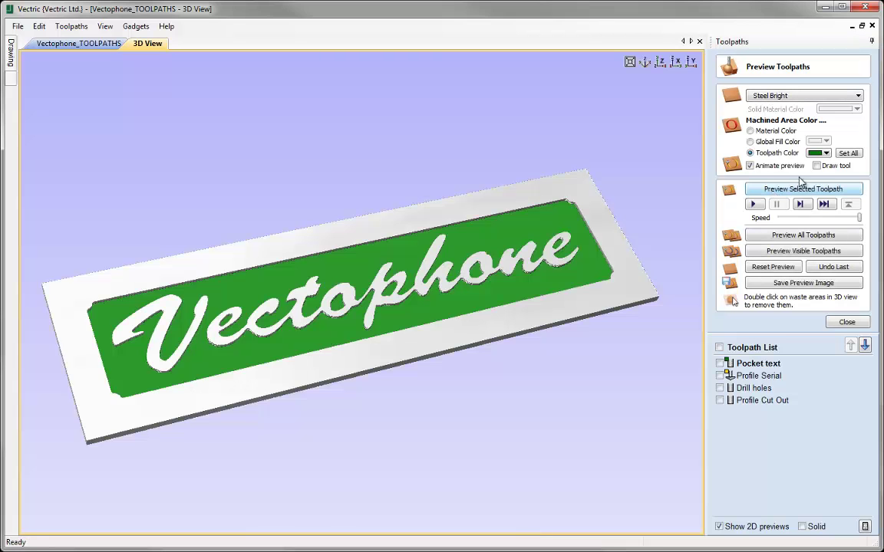
pyautogui.click(816, 167)
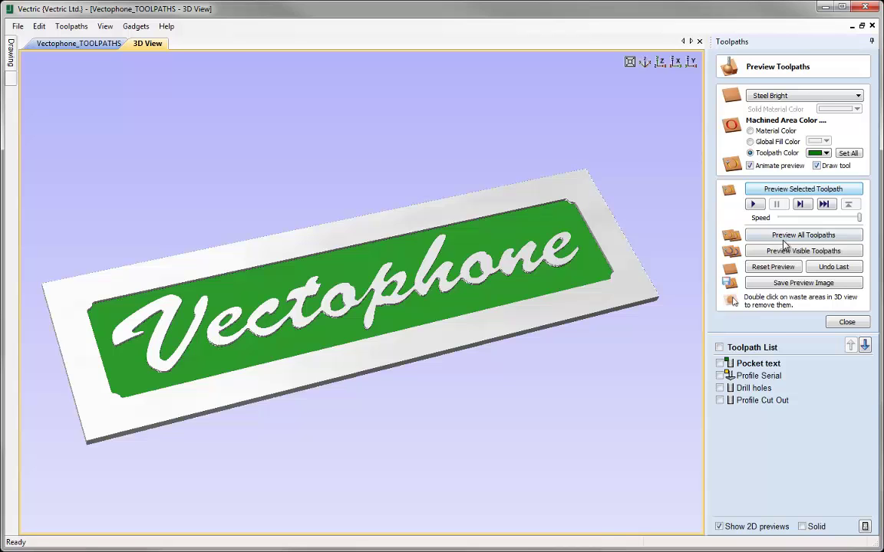
pyautogui.click(773, 266)
pyautogui.click(780, 191)
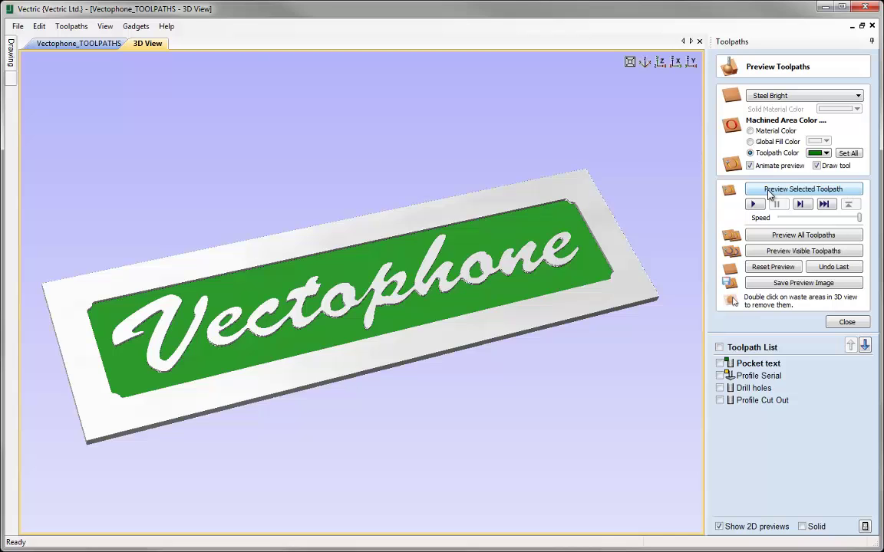
# Simulate drilling the corner holes with the Drill holes toolpath
pyautogui.click(756, 376)
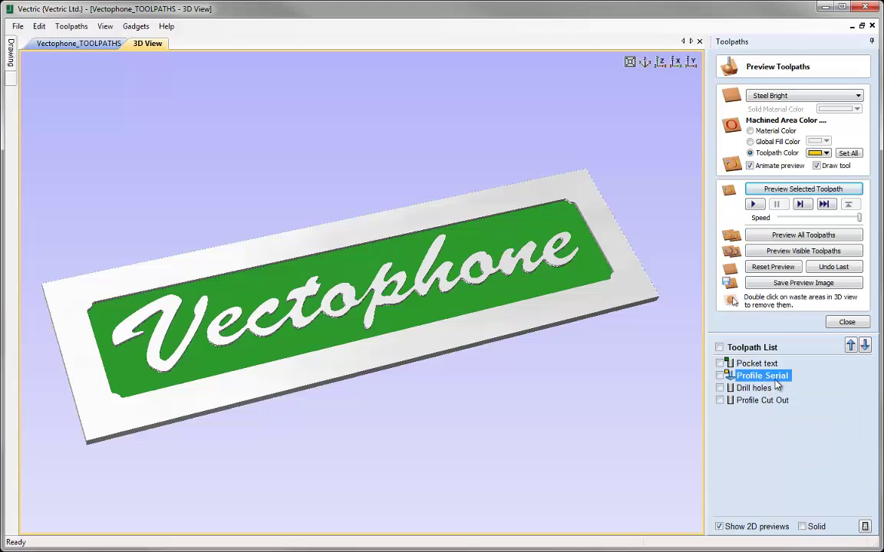
pyautogui.click(766, 388)
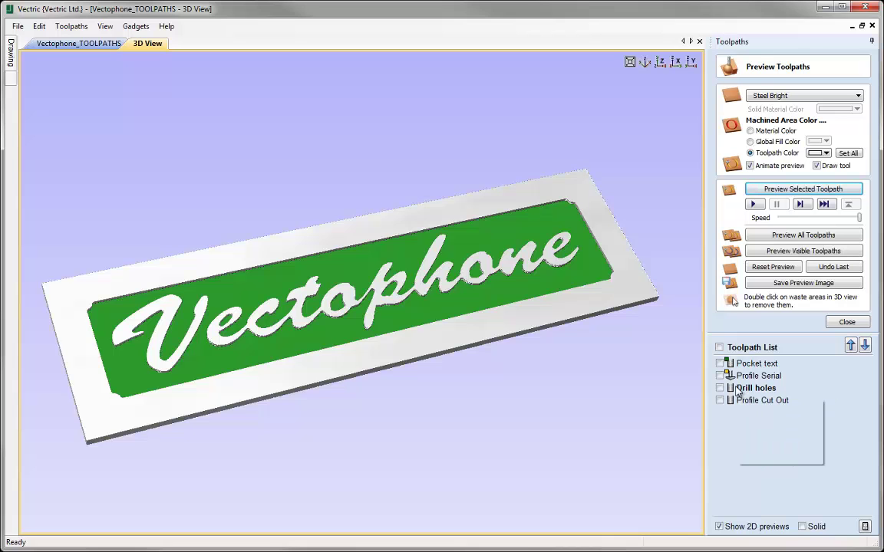
pyautogui.click(776, 190)
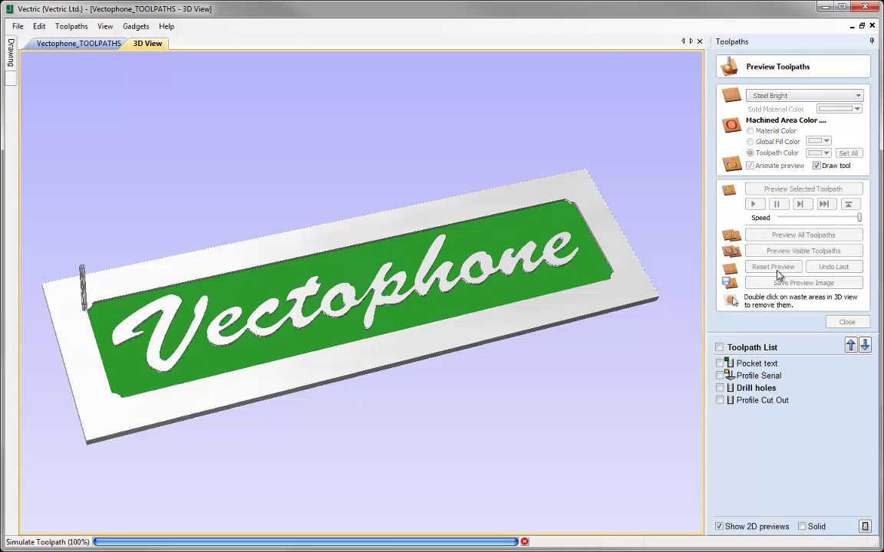
# Simulate the Profile Cut Out around the plaque, then reset the preview and slow the speed
pyautogui.click(755, 400)
pyautogui.click(773, 192)
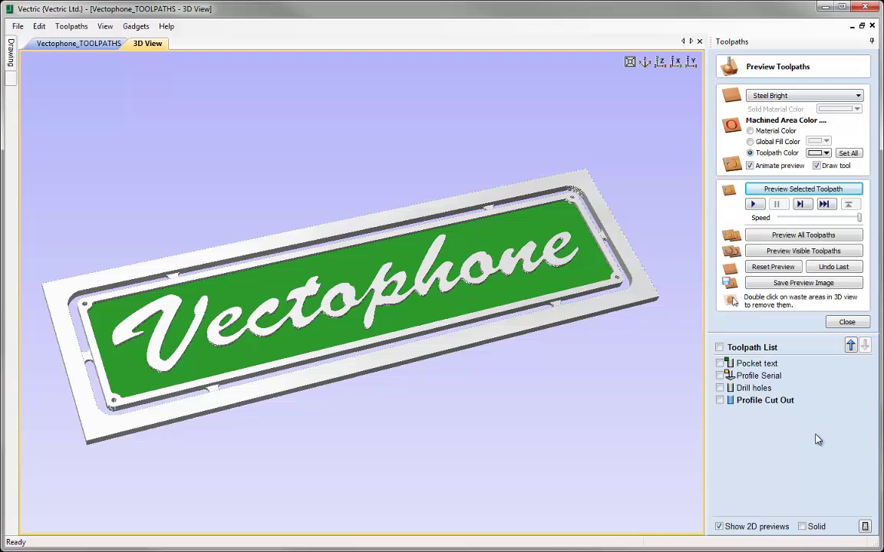
pyautogui.click(783, 268)
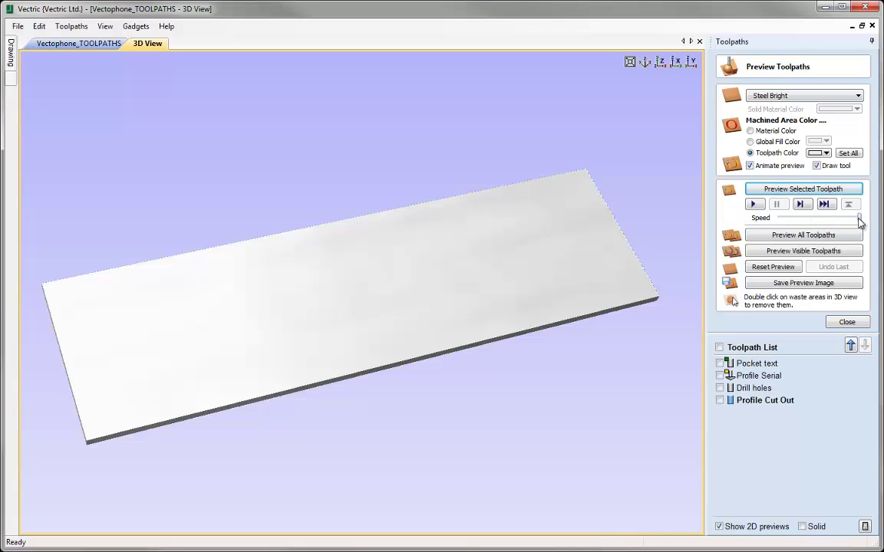
pyautogui.moveTo(859, 219); pyautogui.dragTo(778, 223)
# Simulate only the Pocket text toolpath, raising the speed so it finishes faster
pyautogui.click(757, 363)
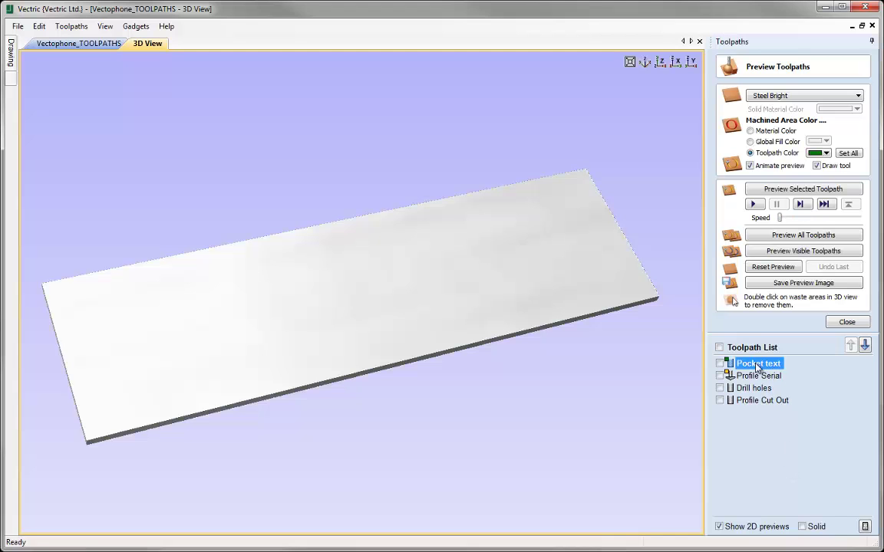
pyautogui.click(773, 192)
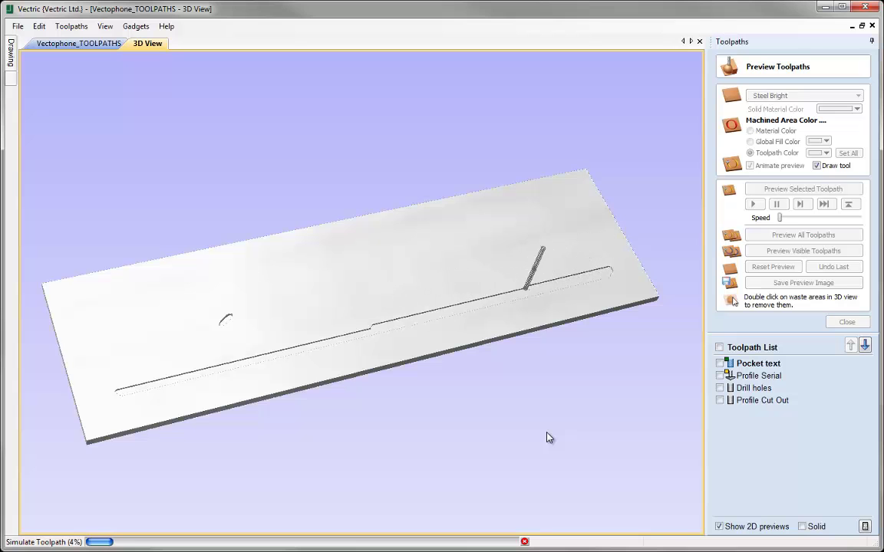
pyautogui.moveTo(779, 222); pyautogui.dragTo(859, 223)
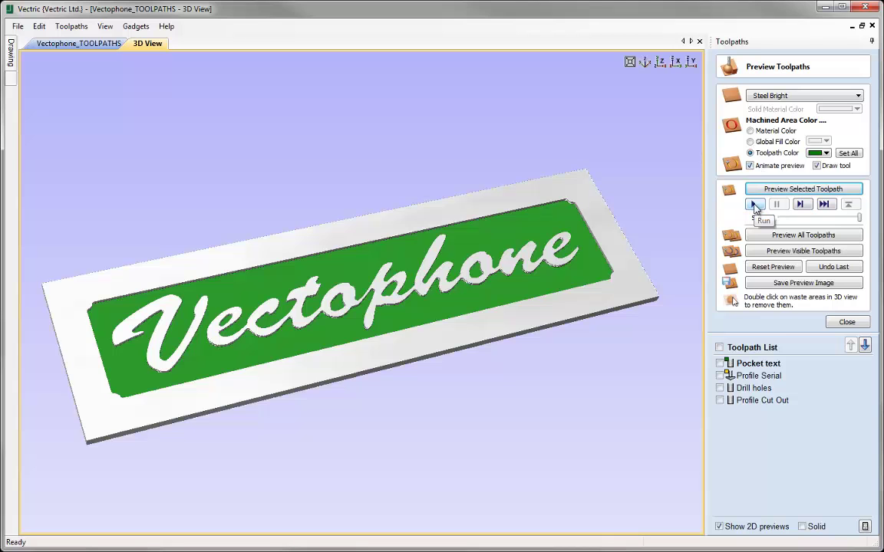
# Reset the preview, lower the speed, and start then pause the Pocket text simulation
pyautogui.click(767, 267)
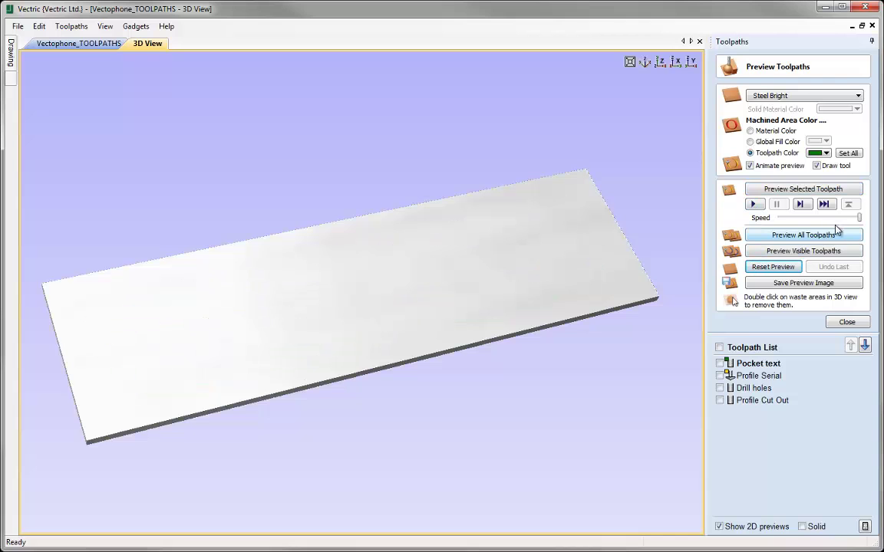
pyautogui.moveTo(855, 220); pyautogui.dragTo(823, 219)
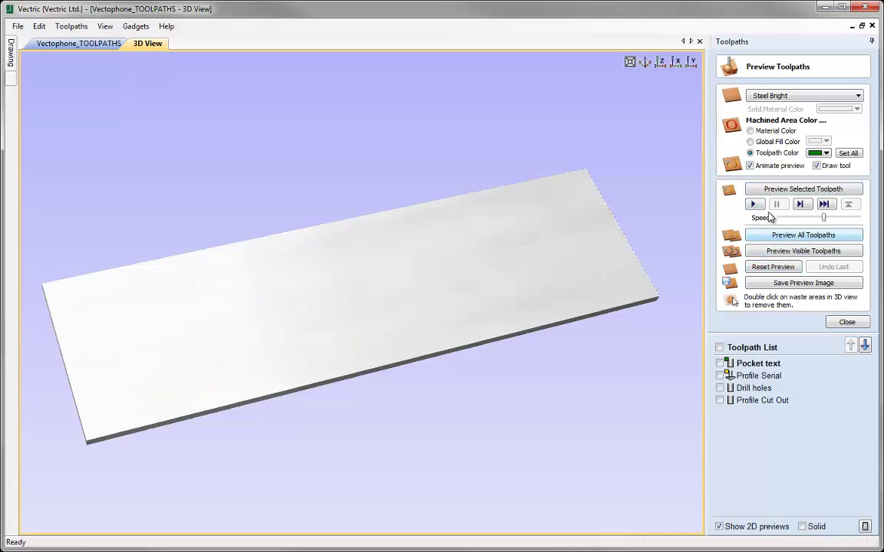
pyautogui.click(754, 205)
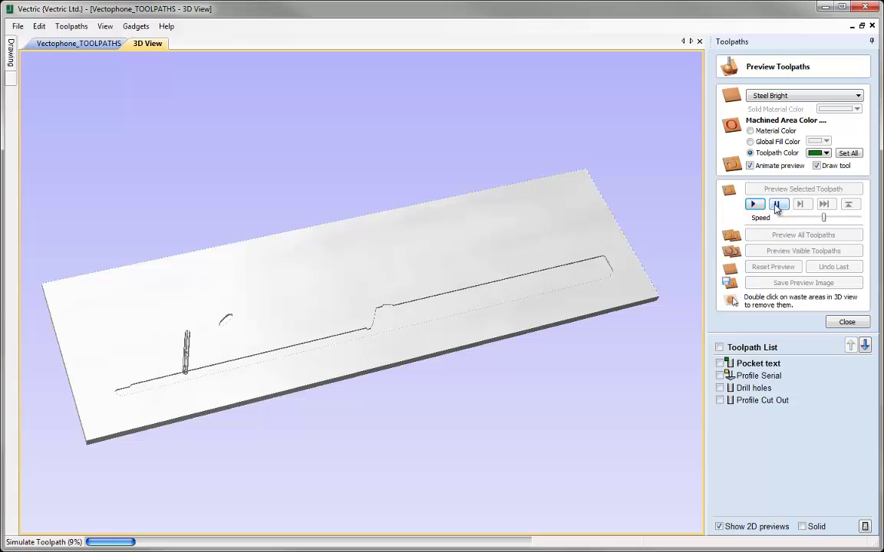
pyautogui.click(777, 211)
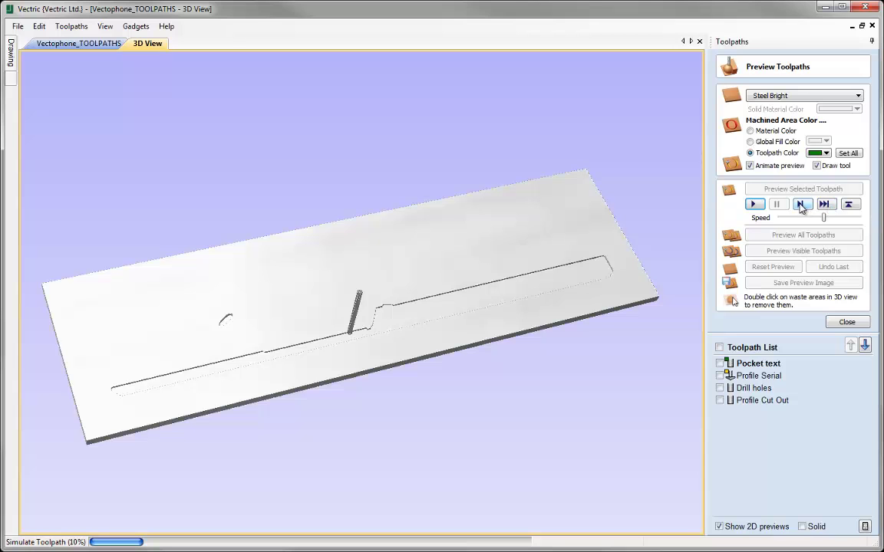
# Advance five single moves and on to the next retract, then stop and clear the cuts
pyautogui.click(801, 205)
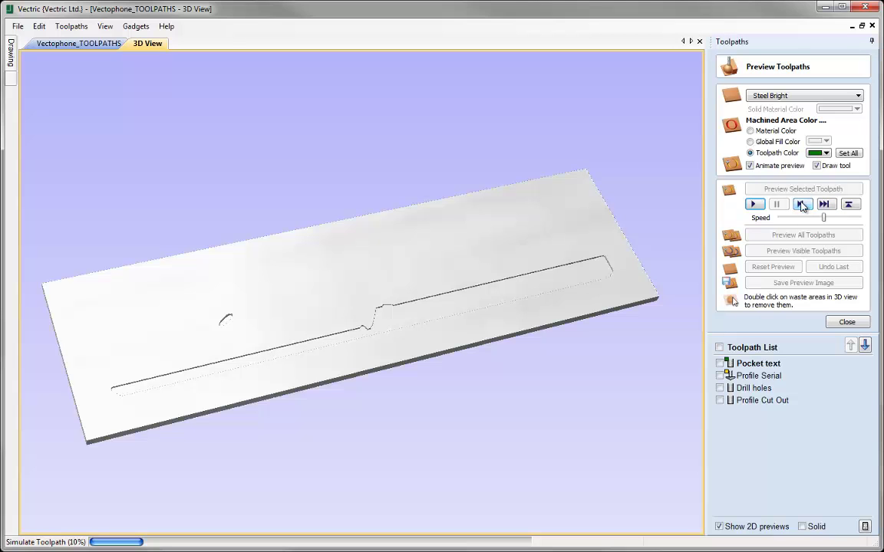
pyautogui.click(800, 205)
pyautogui.click(801, 204)
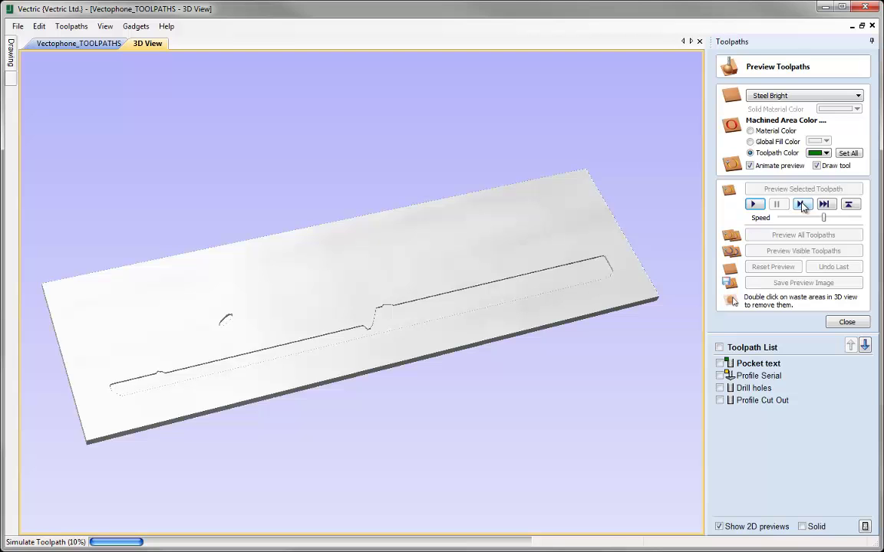
pyautogui.click(801, 205)
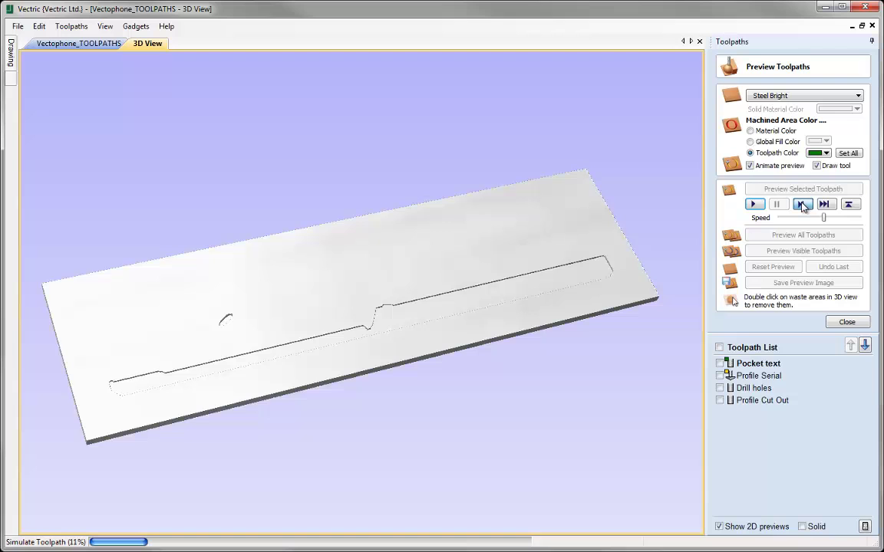
pyautogui.click(801, 205)
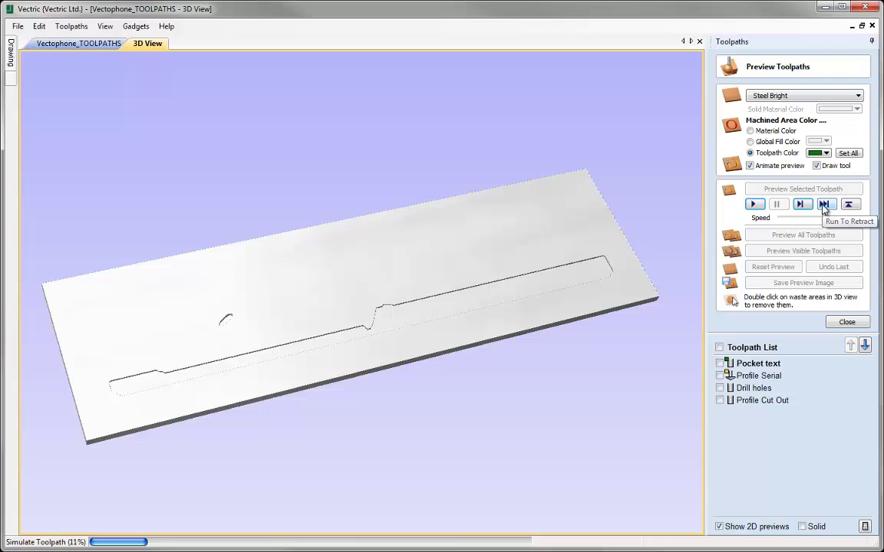
pyautogui.click(823, 205)
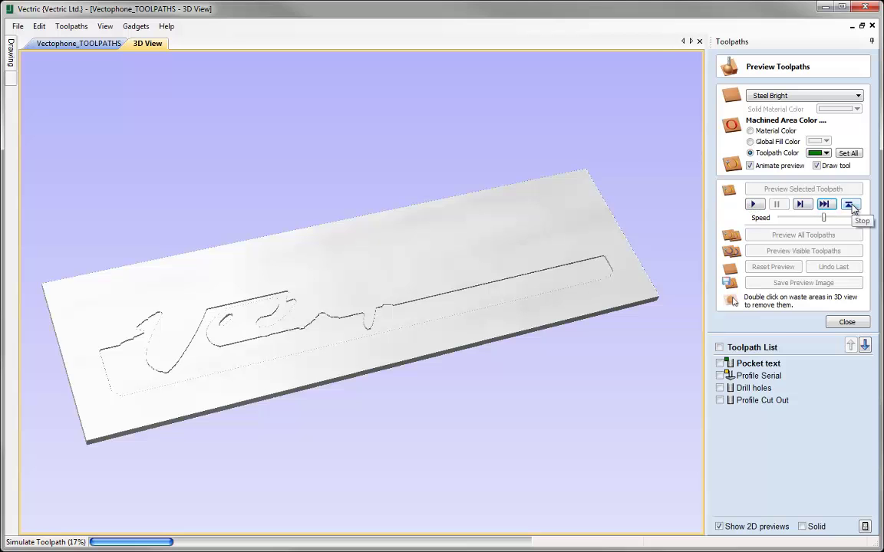
pyautogui.click(850, 206)
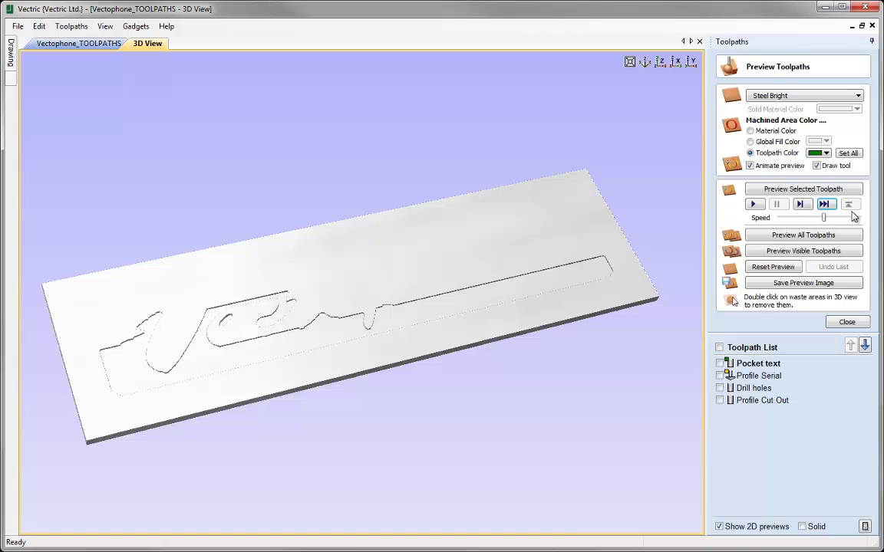
pyautogui.click(779, 270)
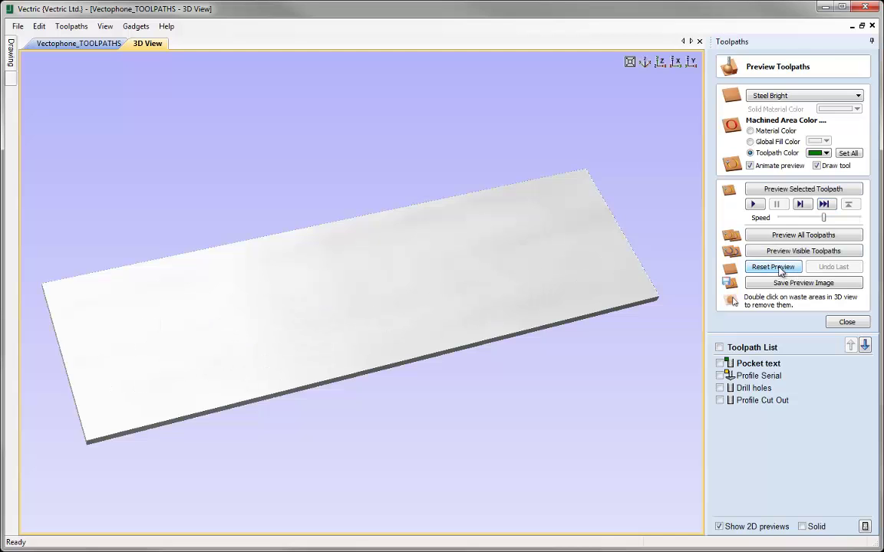
# At maximum speed, simulate all four toolpaths together on the plate
pyautogui.click(756, 191)
pyautogui.moveTo(824, 218); pyautogui.dragTo(860, 220)
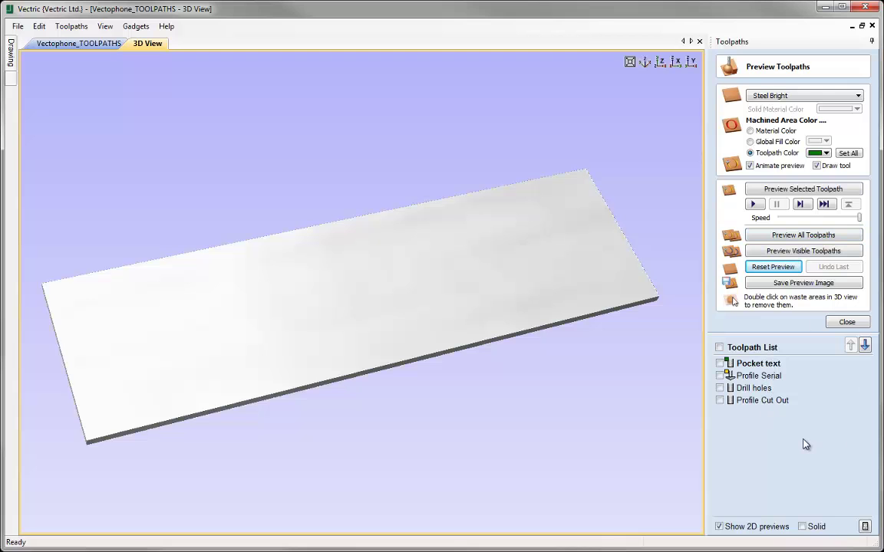
pyautogui.click(790, 237)
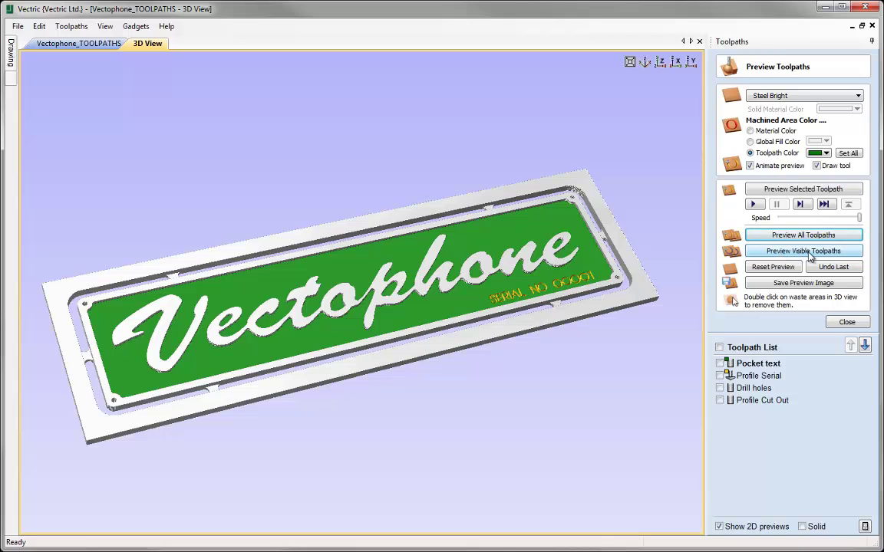
pyautogui.click(763, 376)
# Toggle Pocket text and Profile Serial visibility in the Toolpath List, ending with all toolpath lines hidden
pyautogui.click(763, 388)
pyautogui.click(765, 400)
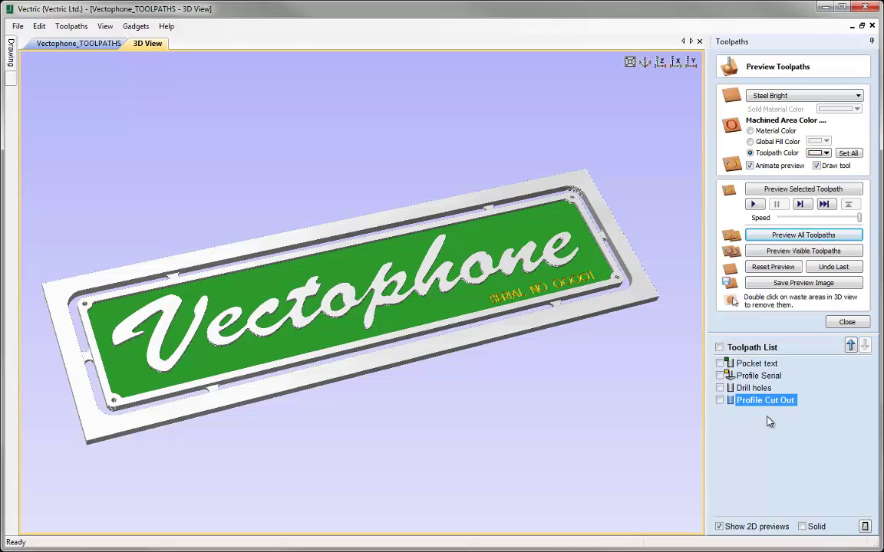
pyautogui.click(754, 365)
pyautogui.click(718, 364)
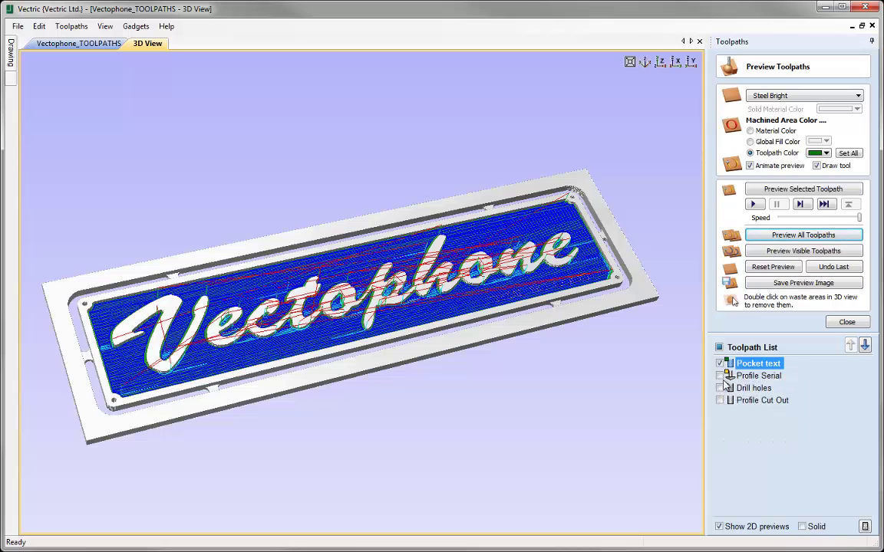
pyautogui.click(719, 376)
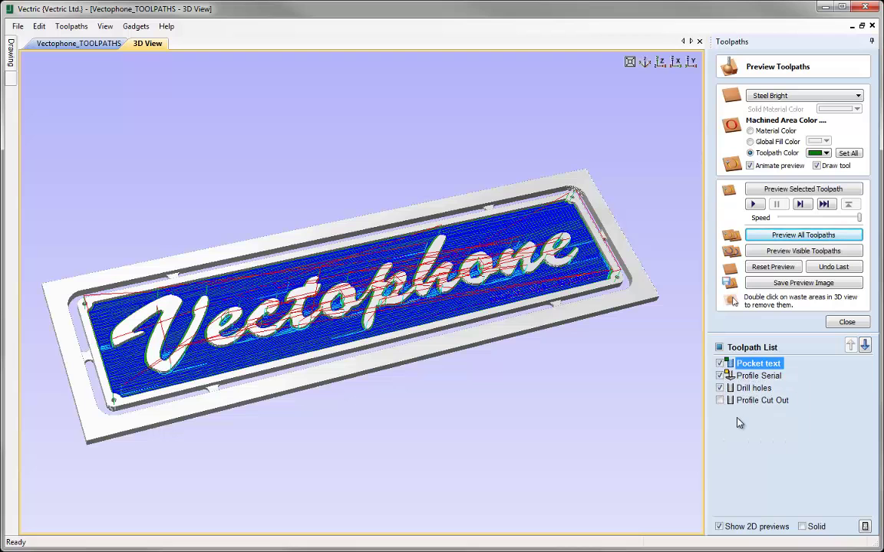
pyautogui.click(719, 375)
pyautogui.click(719, 364)
pyautogui.click(786, 460)
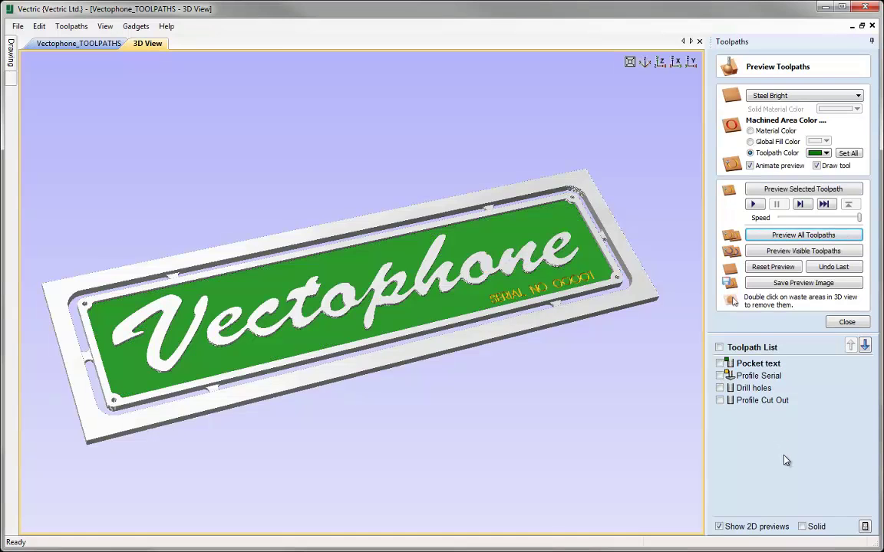
# Clear the preview and make Pocket text, Profile Serial and Drill holes visible
pyautogui.click(774, 267)
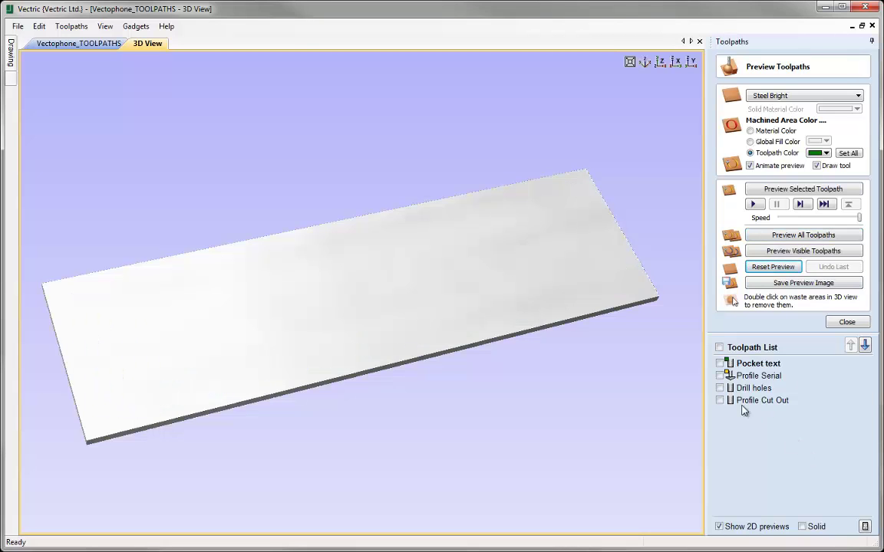
pyautogui.click(720, 364)
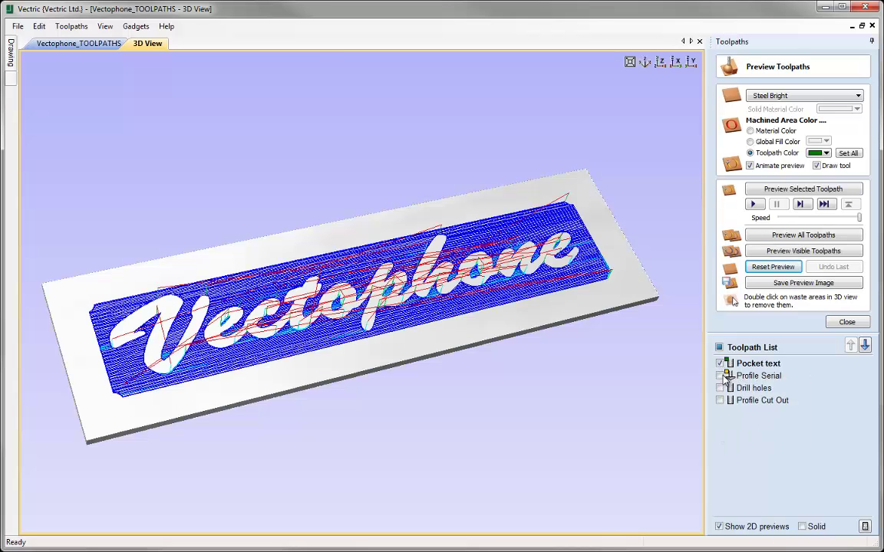
pyautogui.click(720, 376)
pyautogui.click(719, 388)
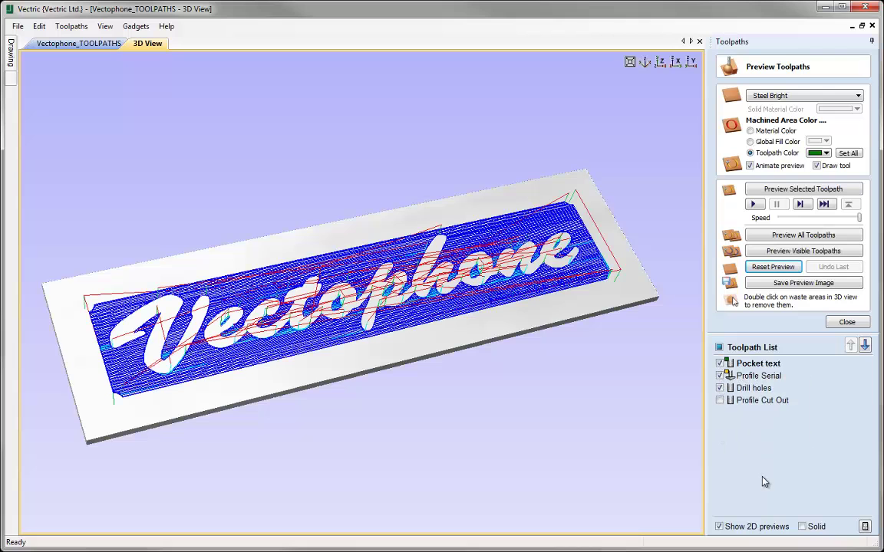
# Simulate the visible Pocket text, Profile Serial and Drill holes toolpaths, then reset to blank plate
pyautogui.click(773, 253)
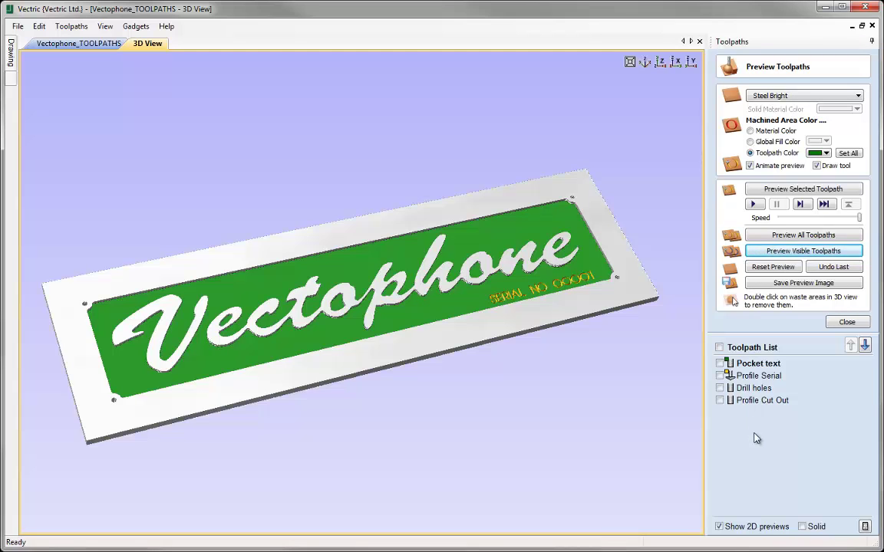
pyautogui.press('End')
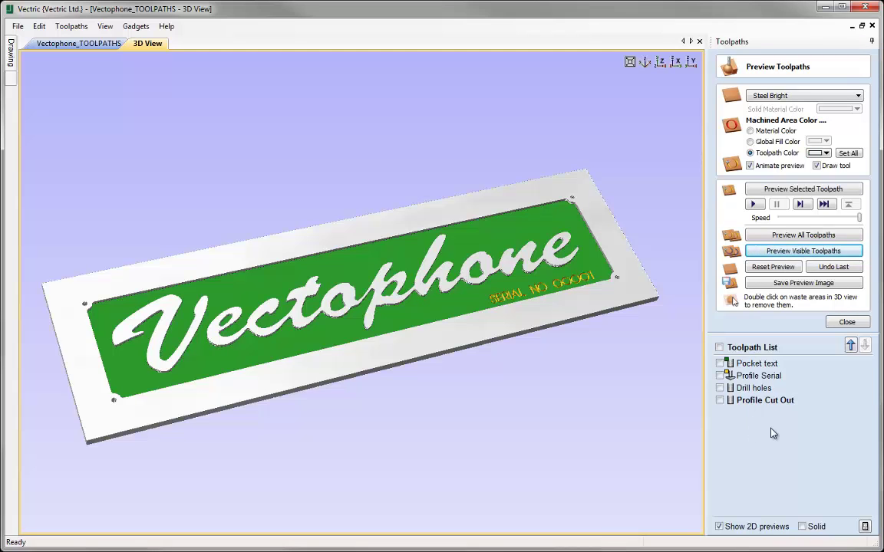
pyautogui.click(796, 270)
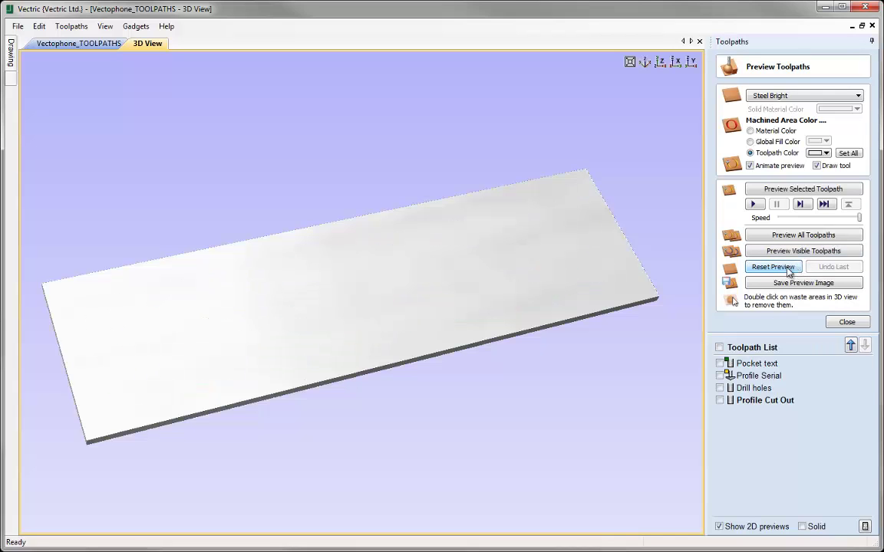
# Simulate the Pocket text toolpath alone on the blank plate
pyautogui.click(767, 363)
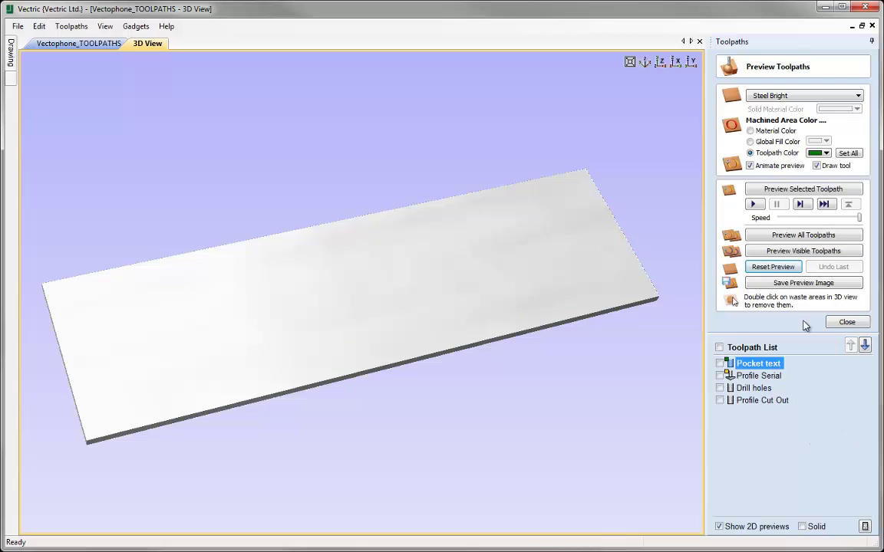
pyautogui.click(787, 194)
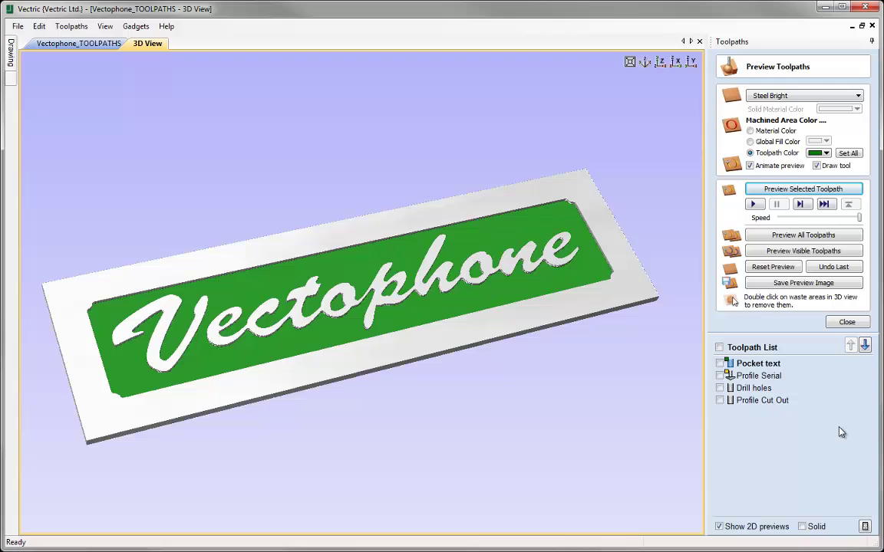
pyautogui.click(833, 267)
# Simulate the Profile Serial engraving, undo it, and preview it again
pyautogui.click(759, 376)
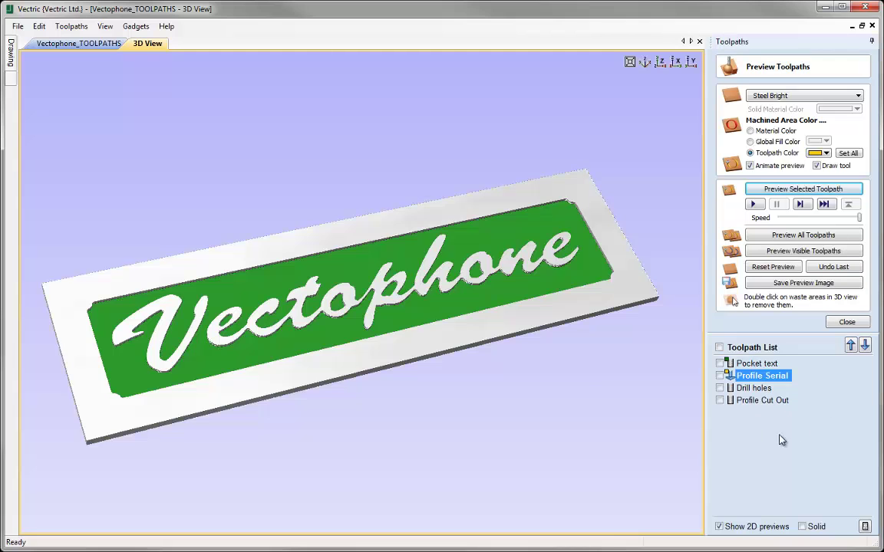
pyautogui.click(802, 188)
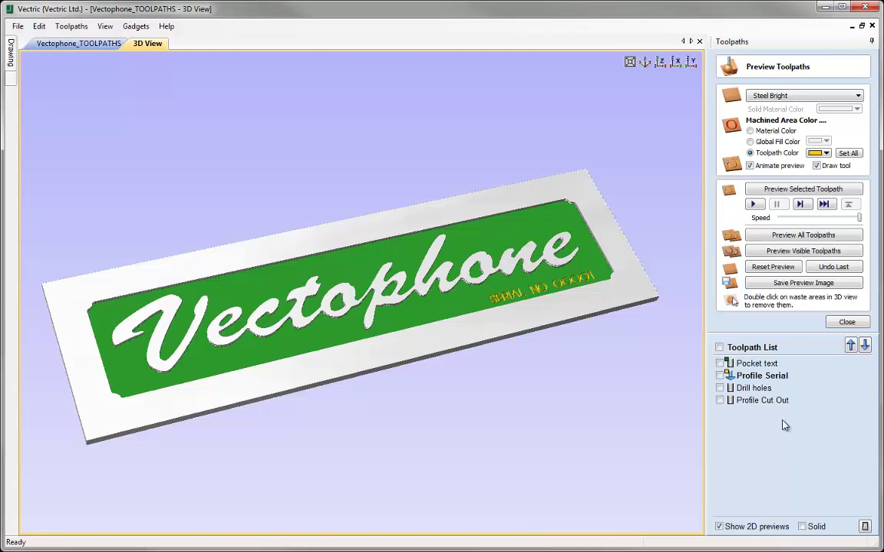
pyautogui.click(827, 268)
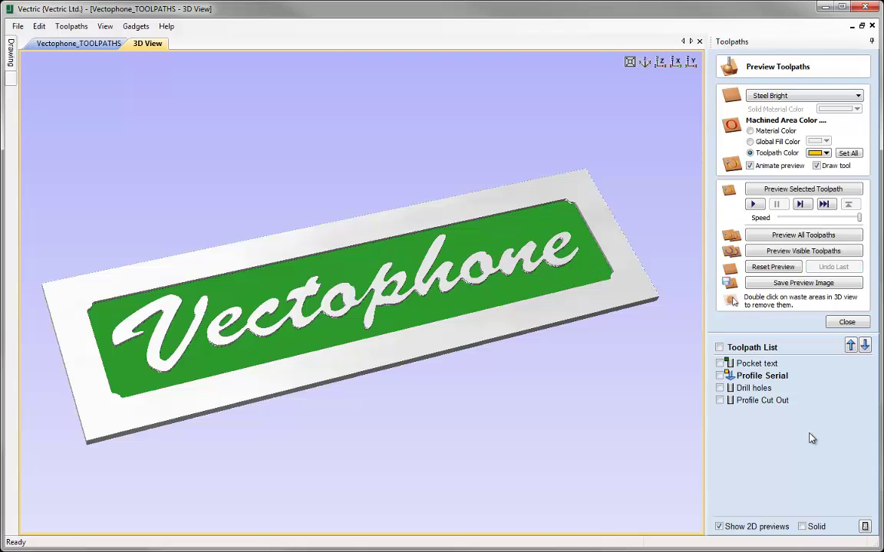
pyautogui.click(773, 368)
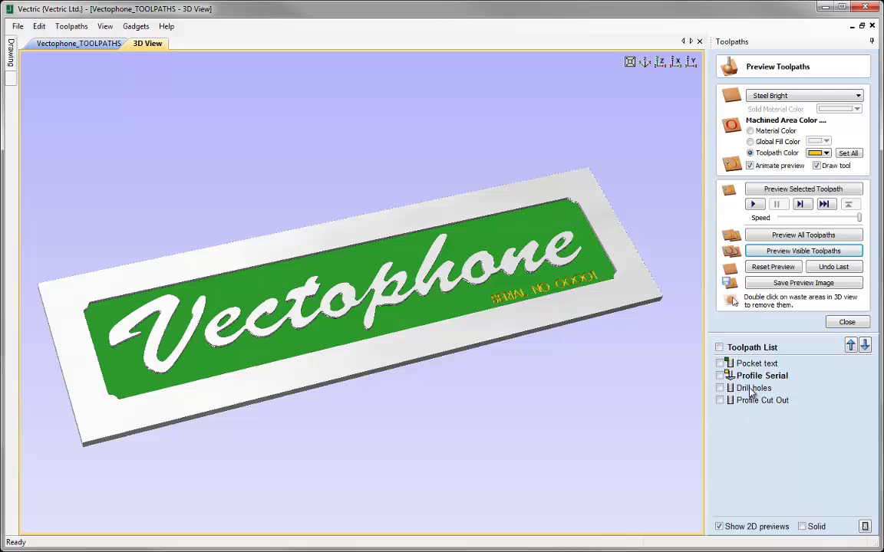
pyautogui.click(756, 389)
# Simulate Drill holes and Profile Cut Out, turn the plate front-on, and start Save Preview Image
pyautogui.click(780, 190)
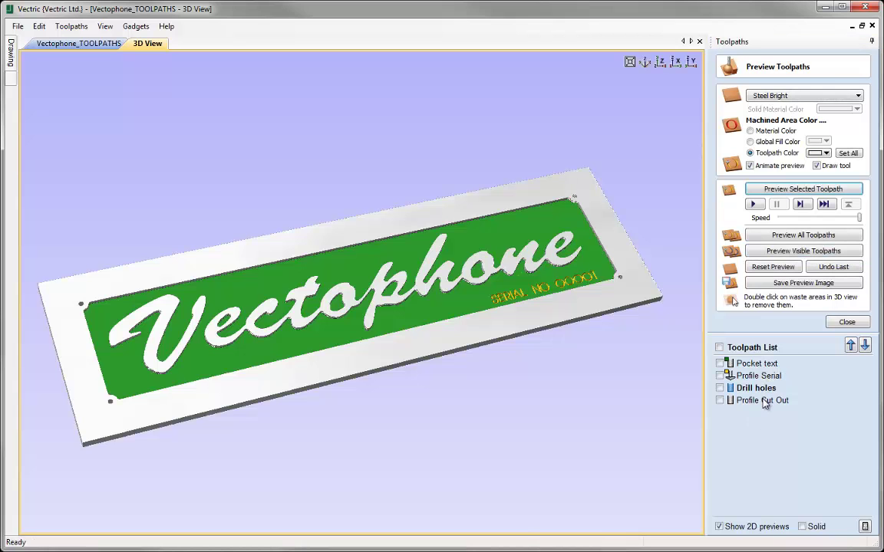
pyautogui.click(780, 191)
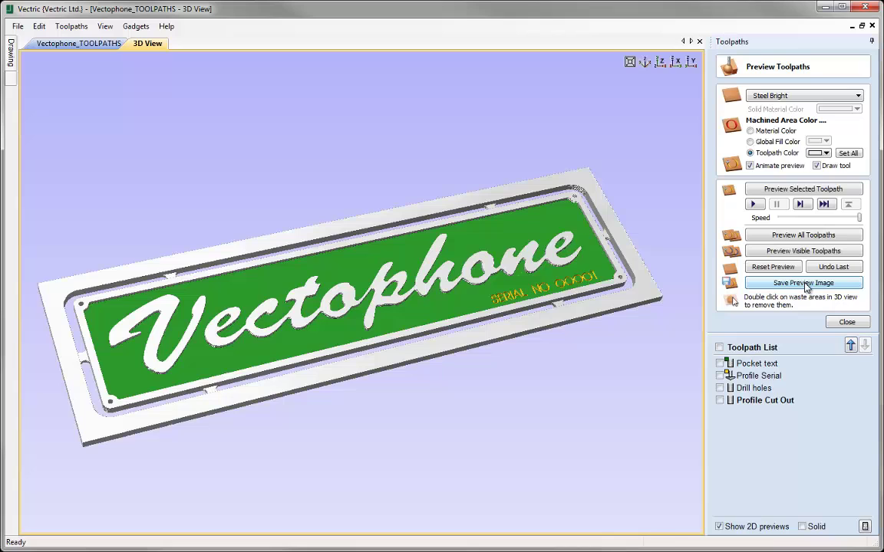
pyautogui.moveTo(568, 296); pyautogui.dragTo(449, 402)
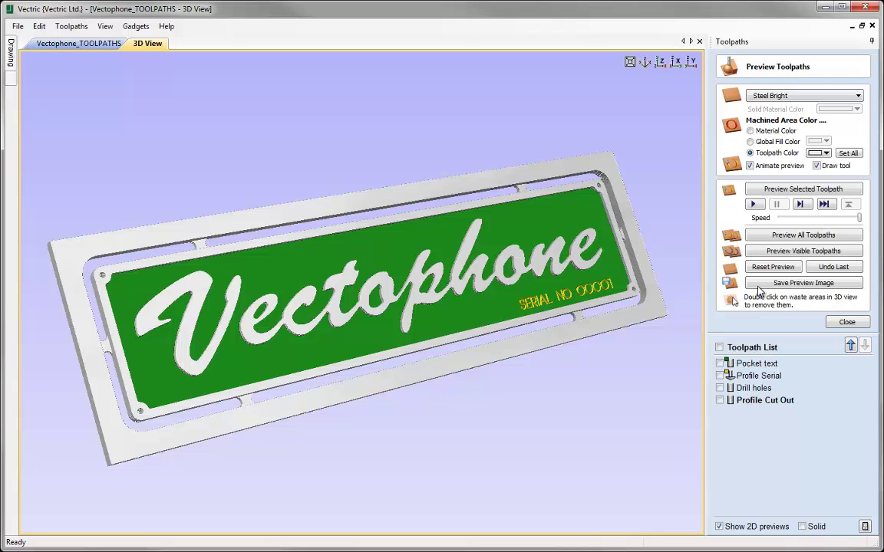
pyautogui.click(798, 282)
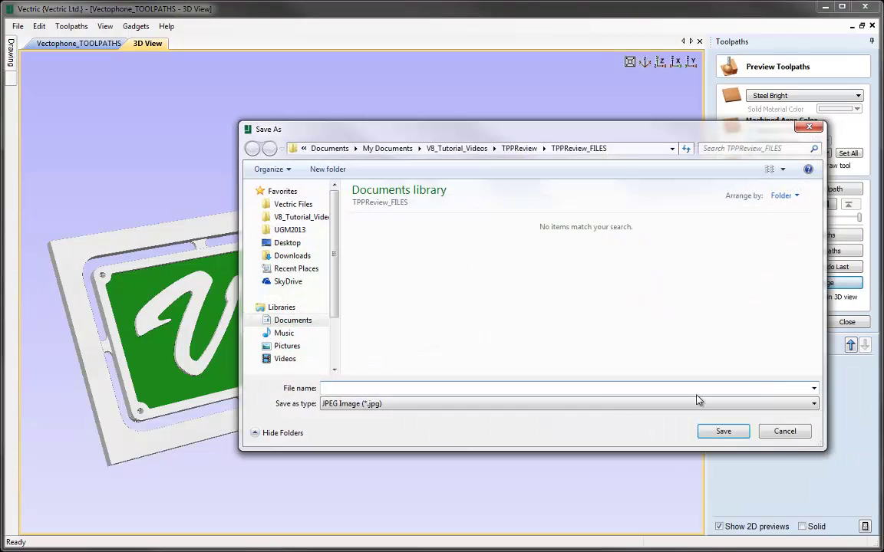
# Check the image file types, keep JPEG Image, and cancel the Save As dialog
pyautogui.click(606, 410)
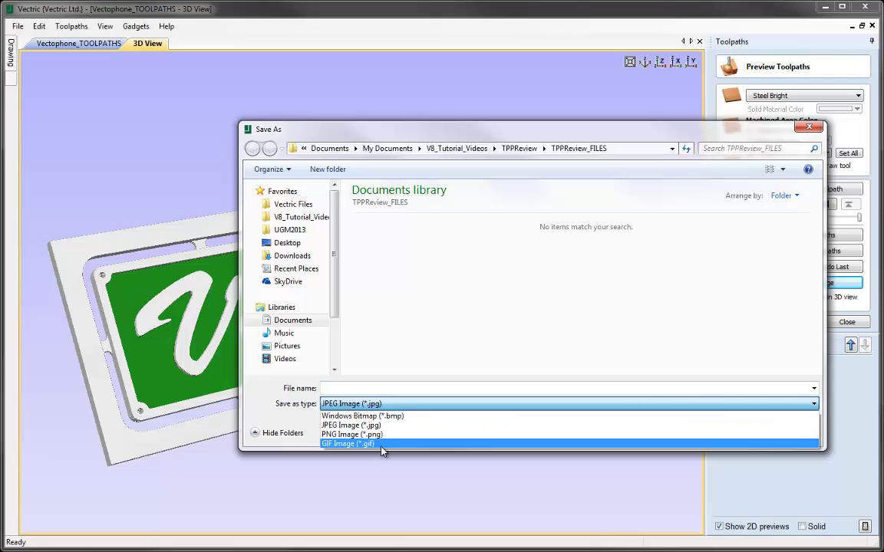
pyautogui.click(382, 425)
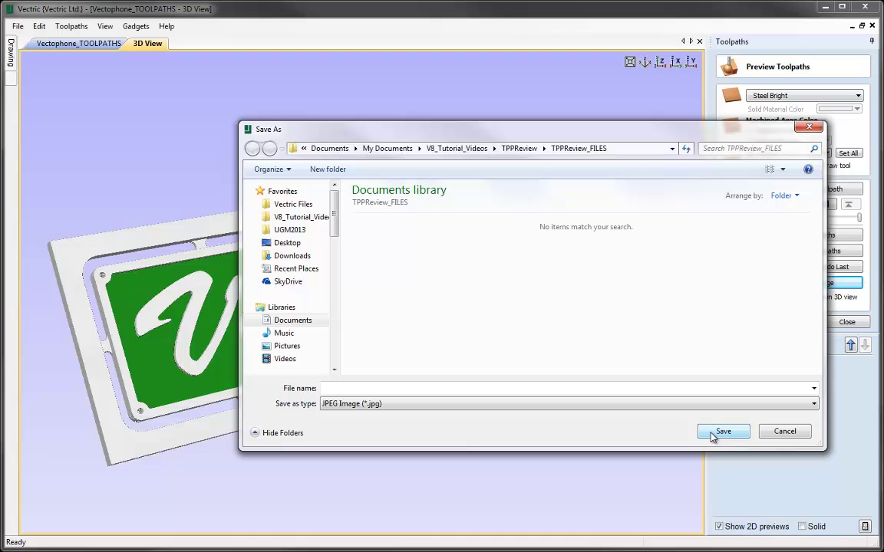
pyautogui.click(775, 435)
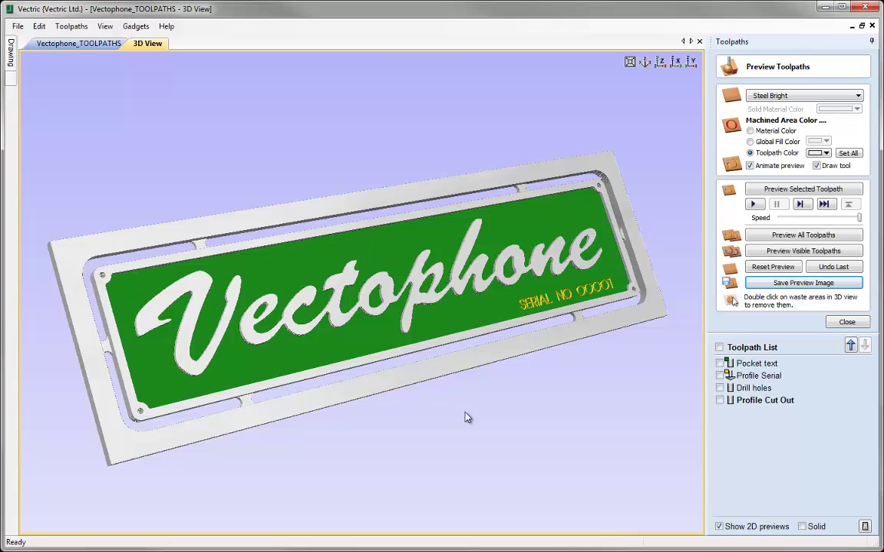
# Recalculate the Profile Cut Out toolpath with Add tabs to toolpath unticked
pyautogui.doubleClick(757, 400)
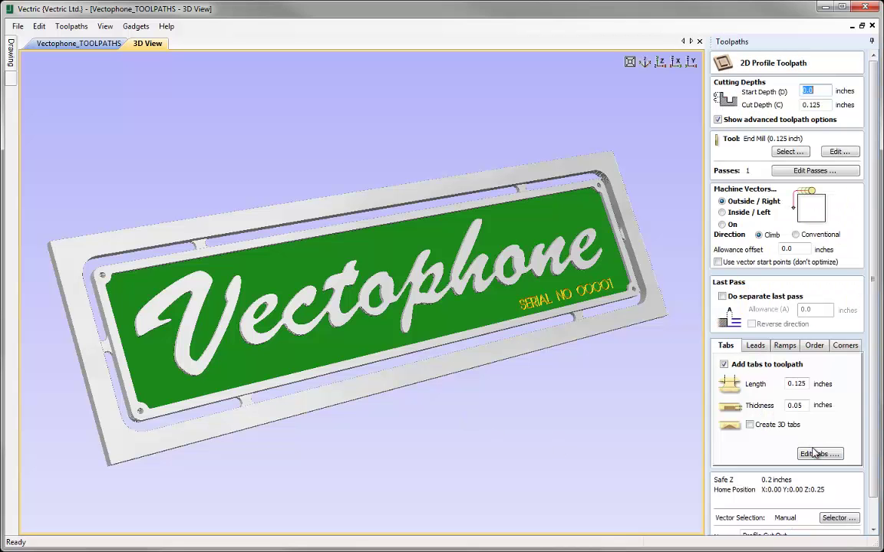
pyautogui.click(814, 454)
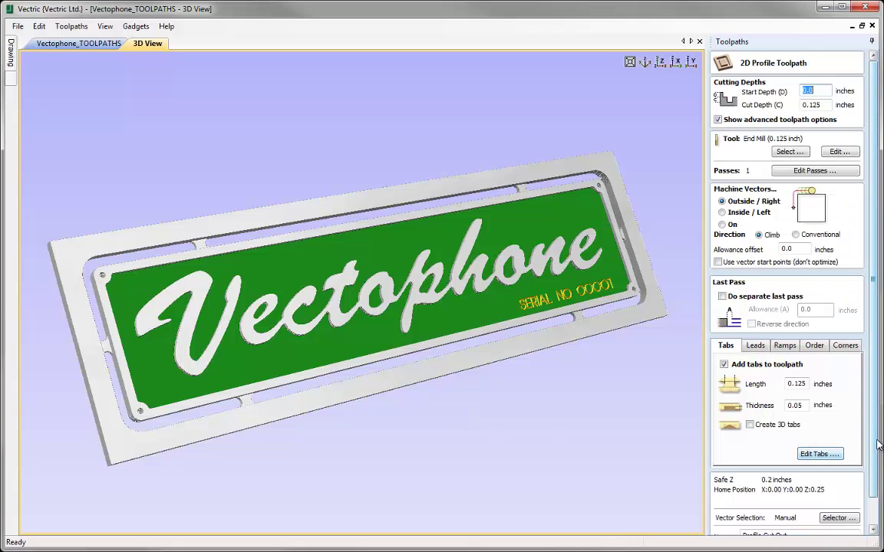
pyautogui.click(723, 364)
pyautogui.scroll(-1, 723, 364)
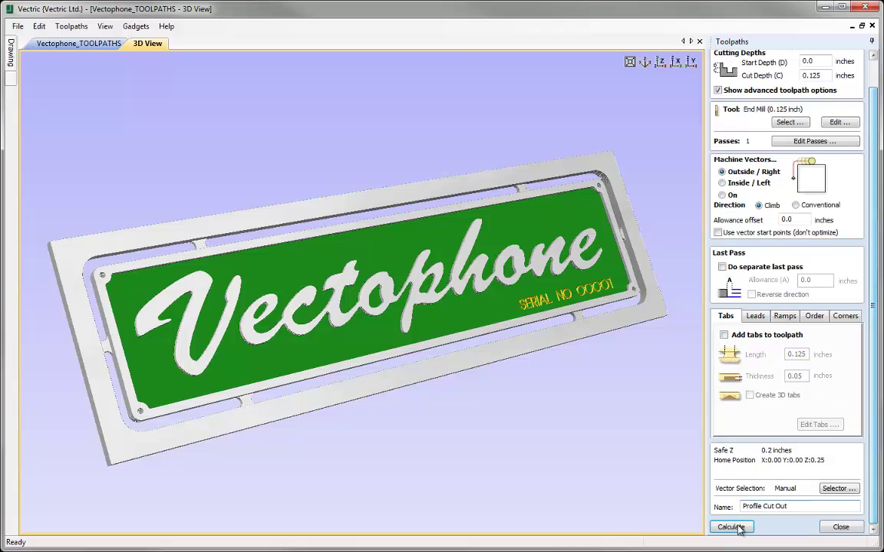
pyautogui.click(731, 527)
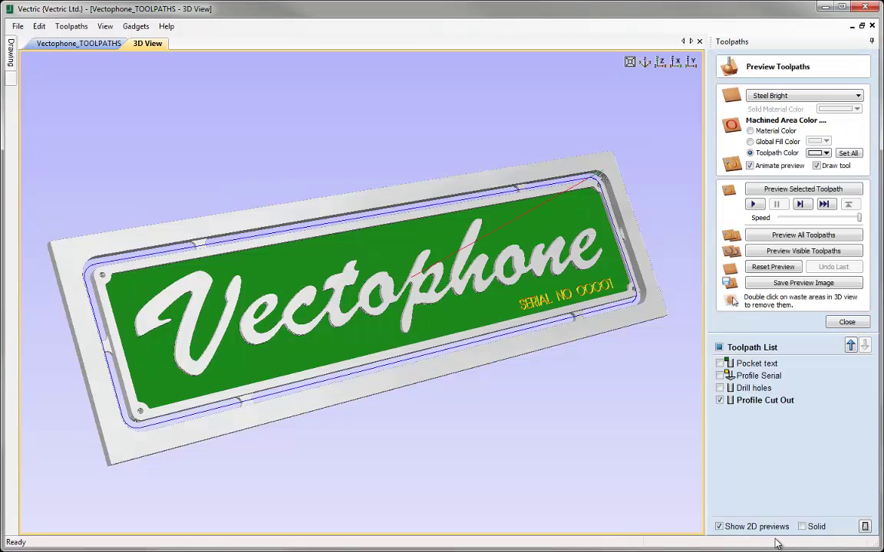
# Simulate the recalculated cut-out and remove the surrounding waste frame from the 3D preview
pyautogui.click(798, 190)
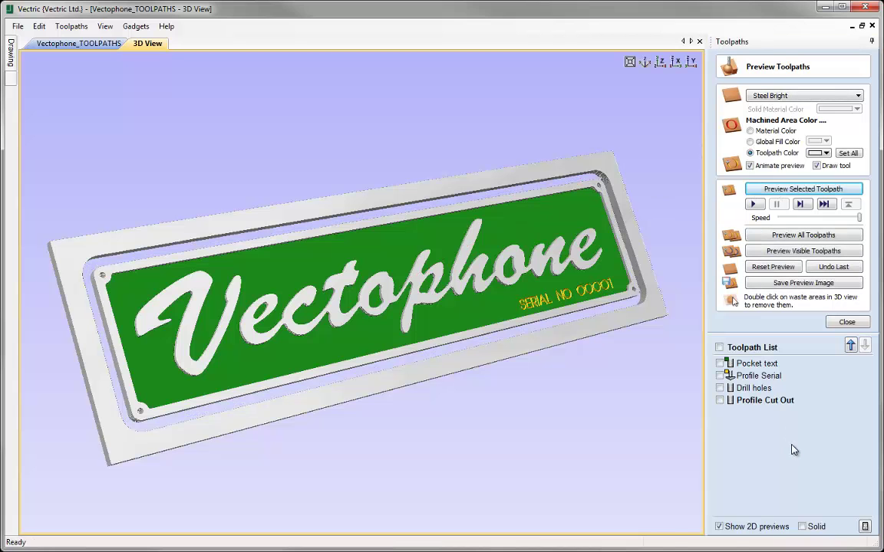
pyautogui.moveTo(543, 325); pyautogui.dragTo(501, 303)
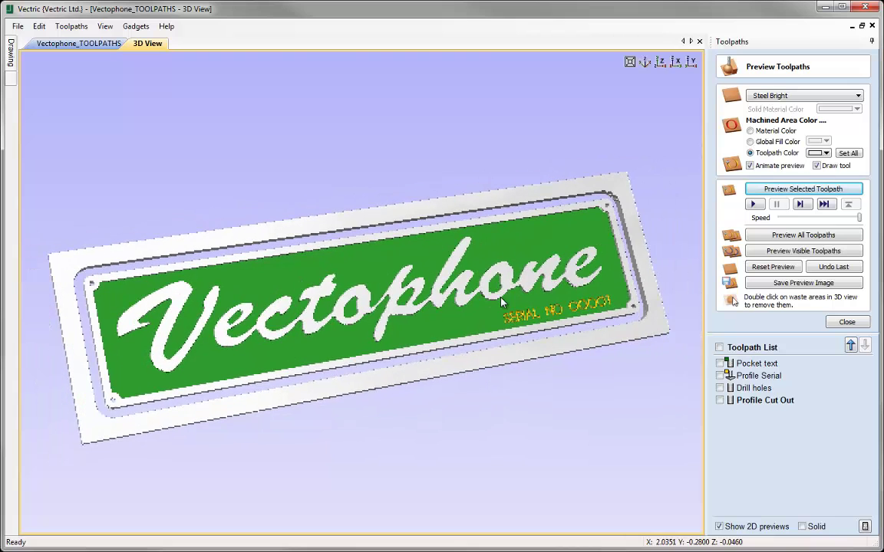
pyautogui.doubleClick(436, 372)
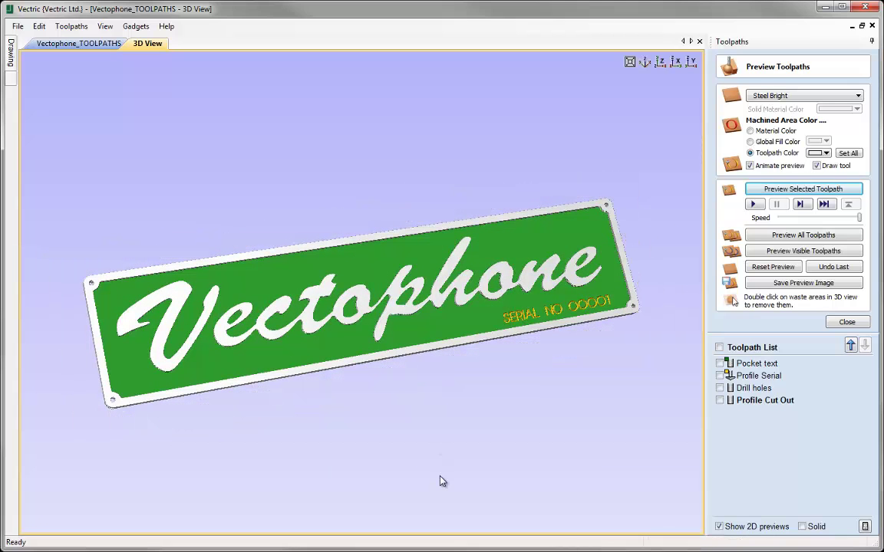
pyautogui.scroll(5, 286, 351)
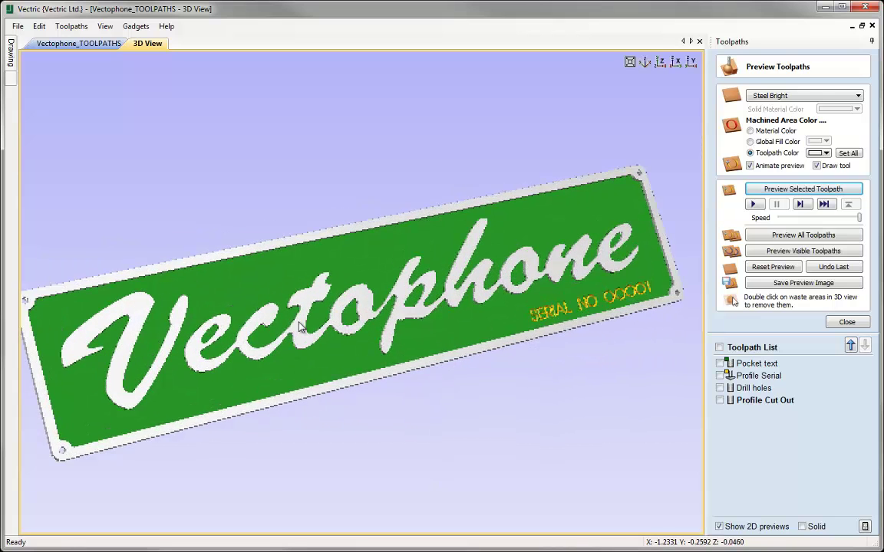
pyautogui.scroll(-2, 299, 332)
pyautogui.moveTo(272, 301); pyautogui.dragTo(316, 292)
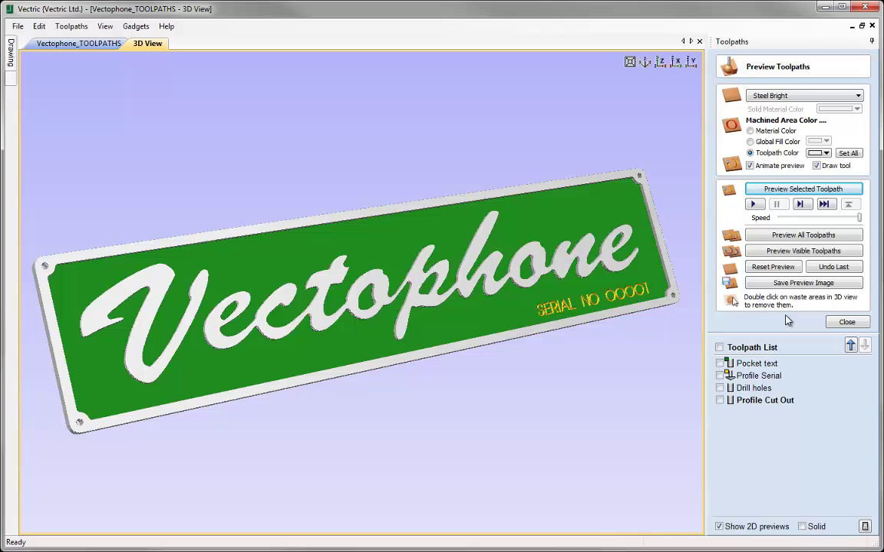
# Open Quatrefoil-Panel-Vector-TOOLPATHS.crv without saving changes to the Vectophone job
pyautogui.click(846, 321)
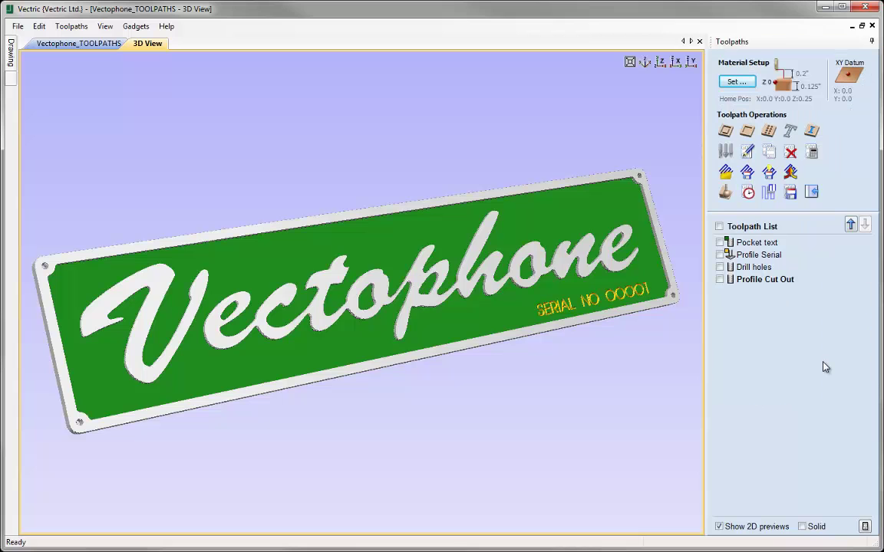
pyautogui.click(812, 195)
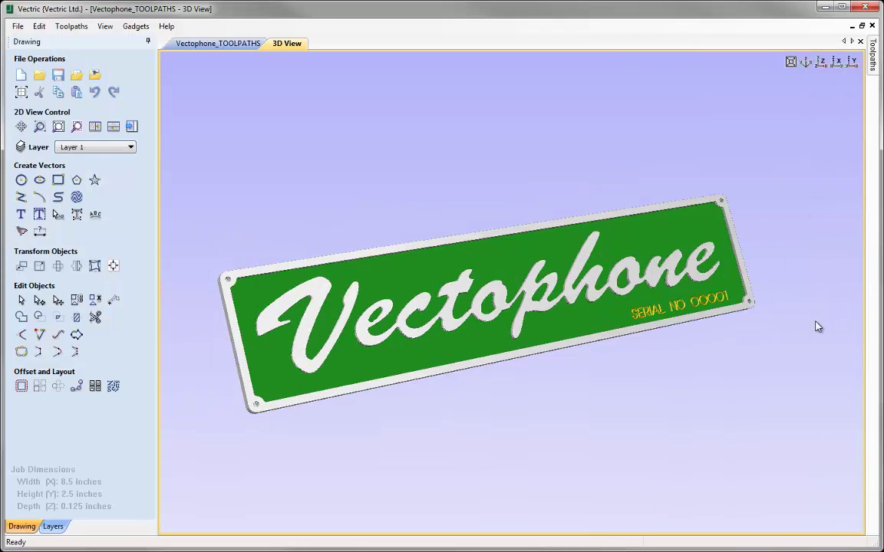
pyautogui.click(39, 77)
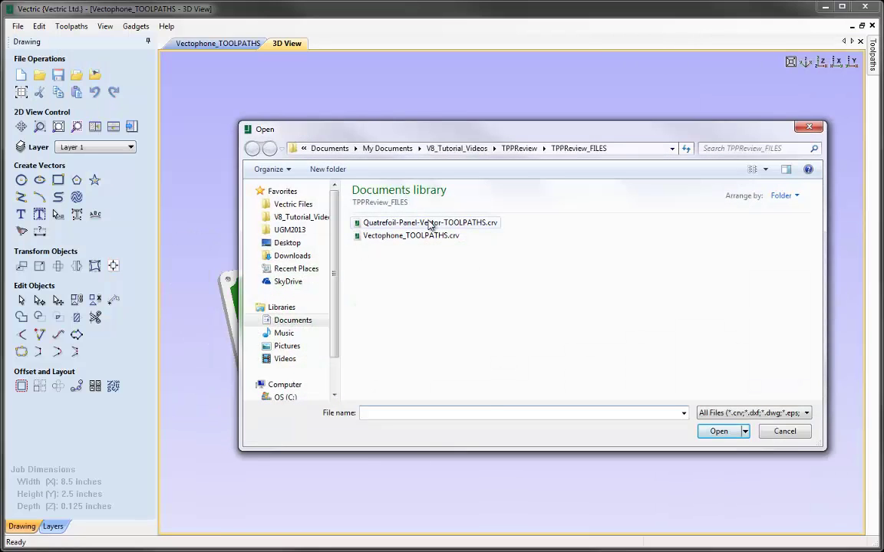
pyautogui.click(429, 223)
pyautogui.click(727, 434)
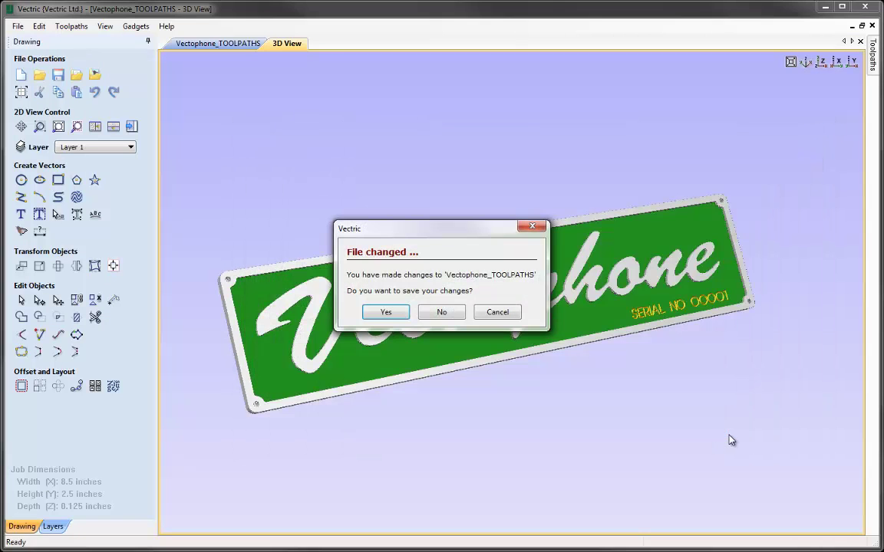
pyautogui.click(441, 313)
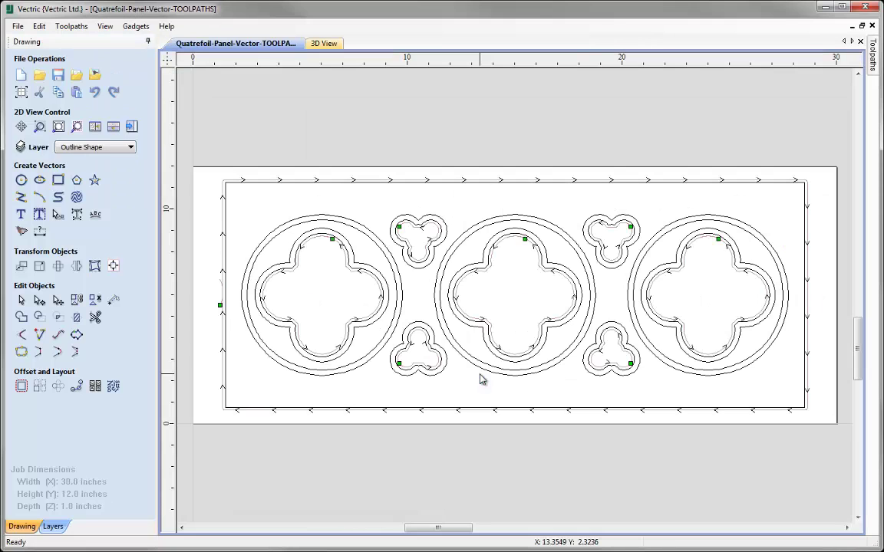
pyautogui.click(132, 127)
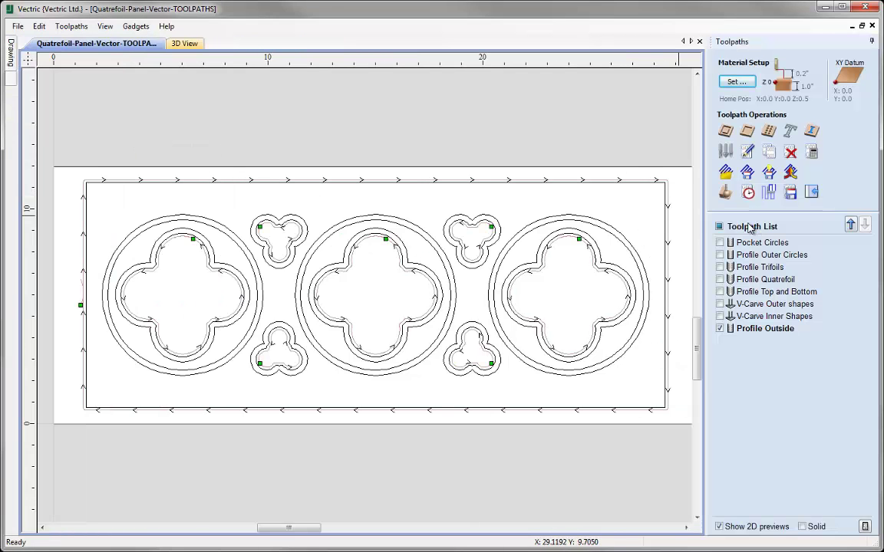
# Preview all eight Quatrefoil toolpaths together on the oak board from an oblique angle
pyautogui.click(728, 194)
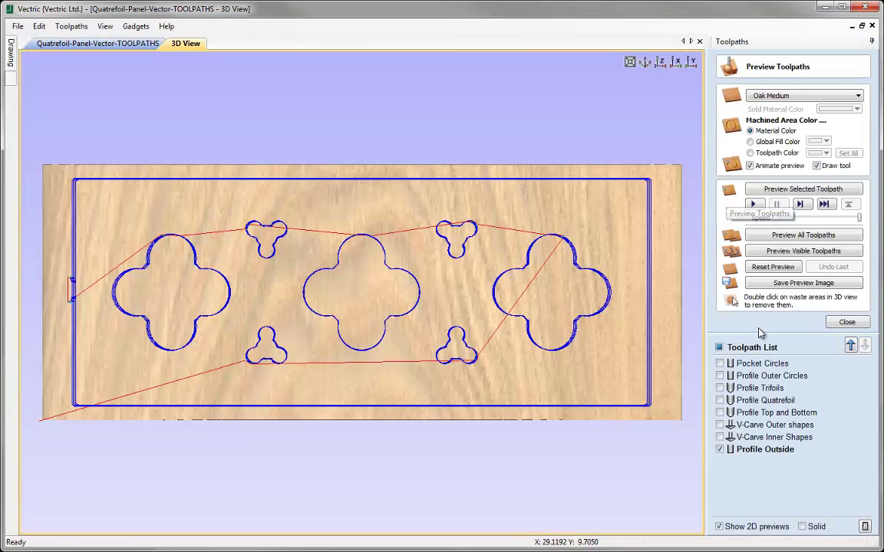
pyautogui.click(721, 349)
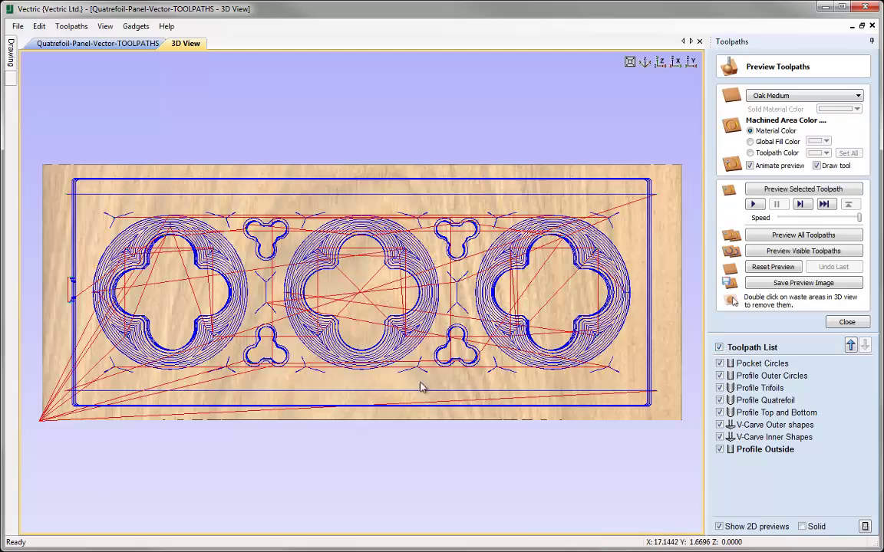
pyautogui.moveTo(421, 385); pyautogui.dragTo(520, 326)
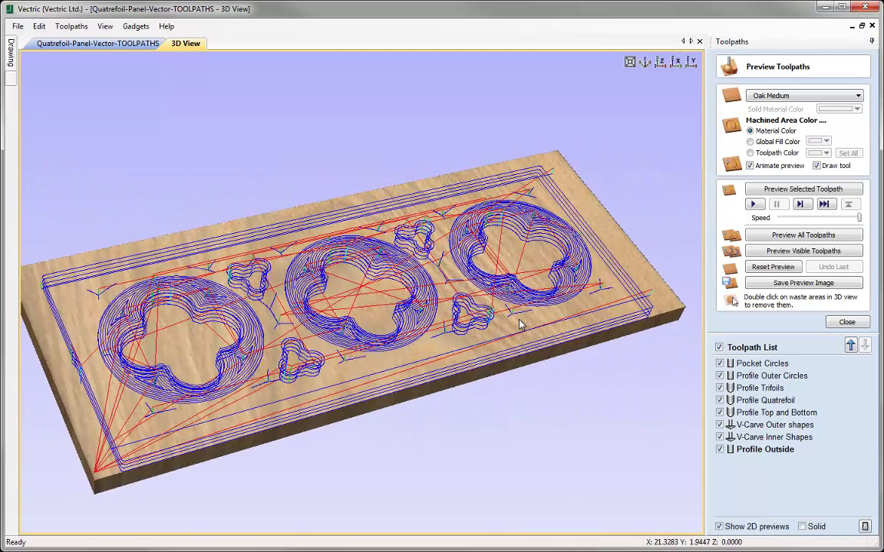
pyautogui.click(781, 236)
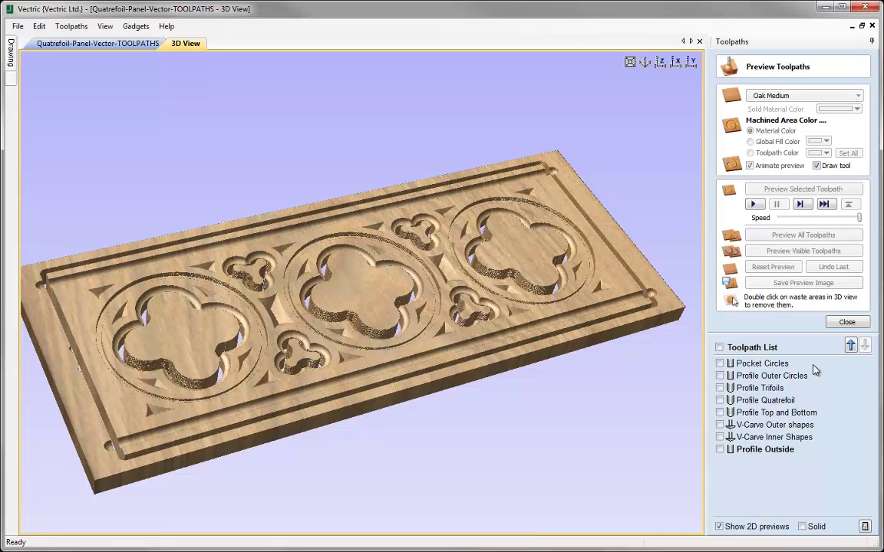
# Remove the outer waste border and the waste inside all four trefoils
pyautogui.moveTo(351, 309); pyautogui.dragTo(350, 412)
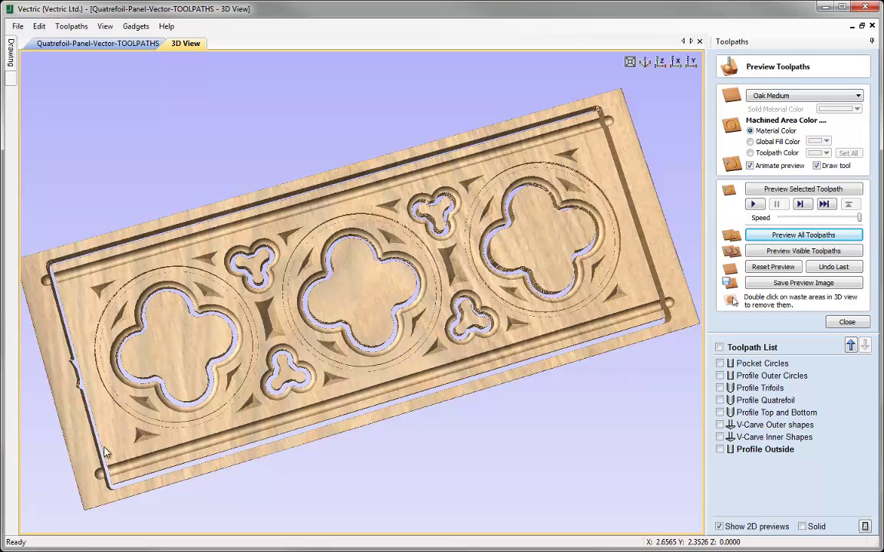
pyautogui.doubleClick(665, 241)
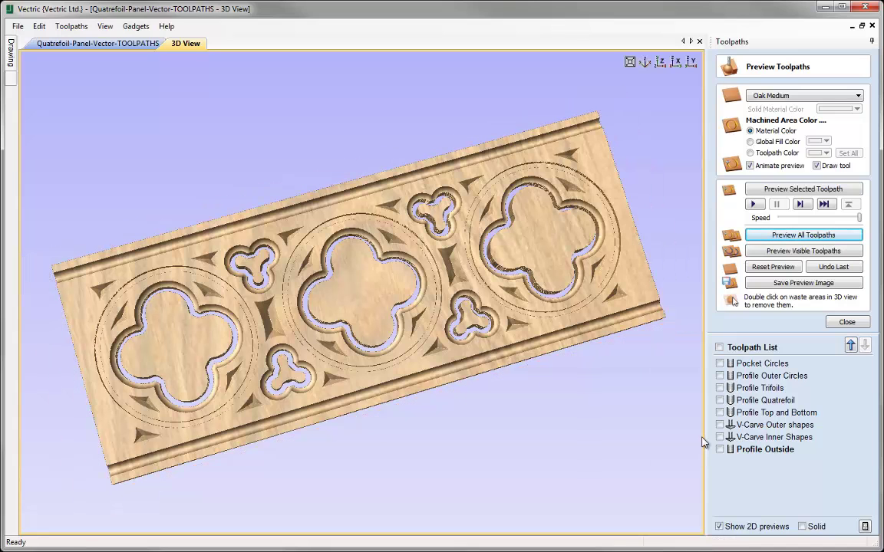
pyautogui.doubleClick(258, 264)
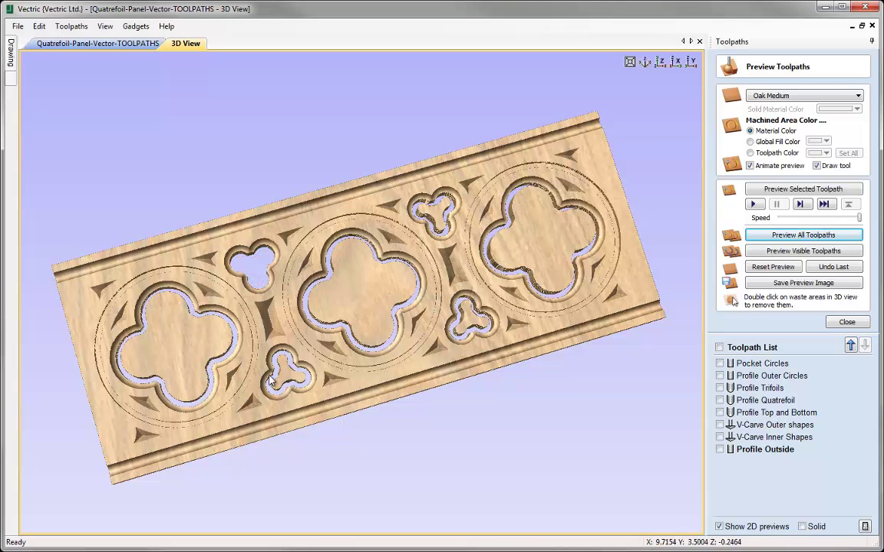
pyautogui.doubleClick(278, 351)
pyautogui.doubleClick(468, 326)
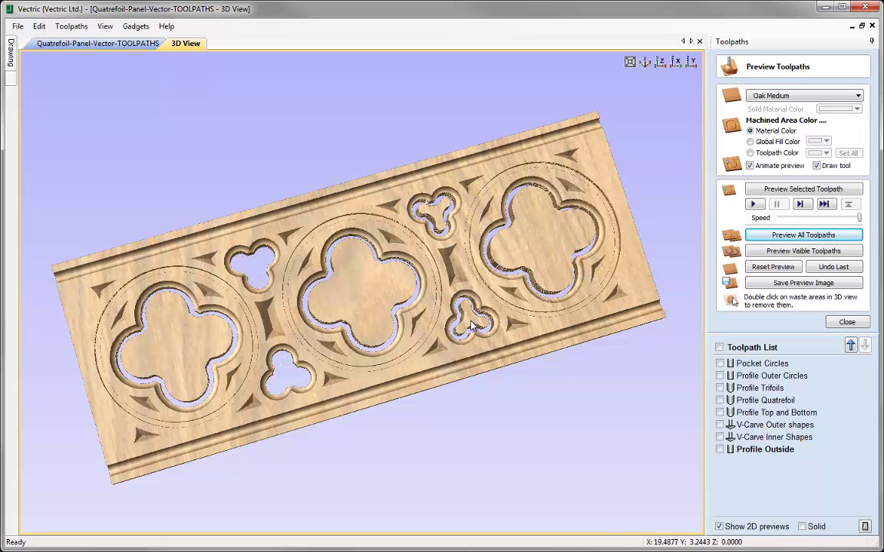
pyautogui.doubleClick(426, 206)
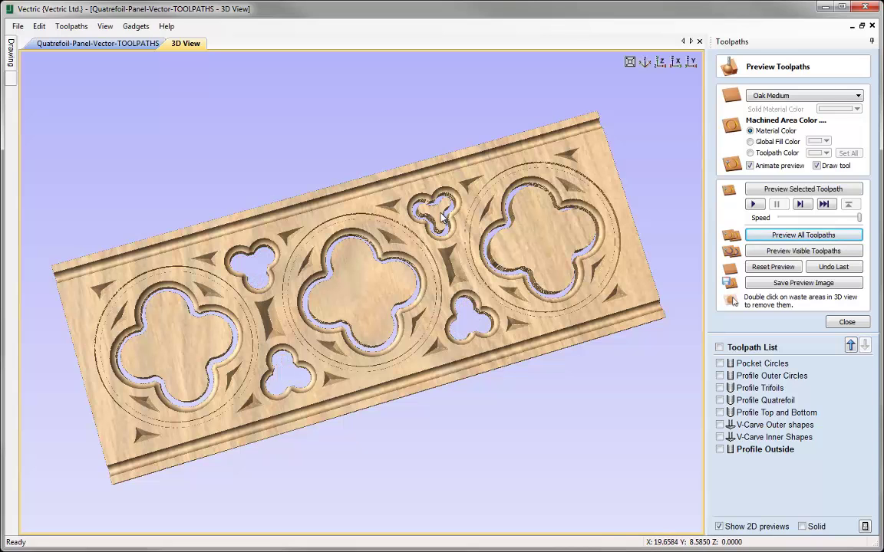
# Remove the waste from the centre, right and left quatrefoils
pyautogui.doubleClick(382, 293)
pyautogui.doubleClick(542, 244)
pyautogui.doubleClick(174, 351)
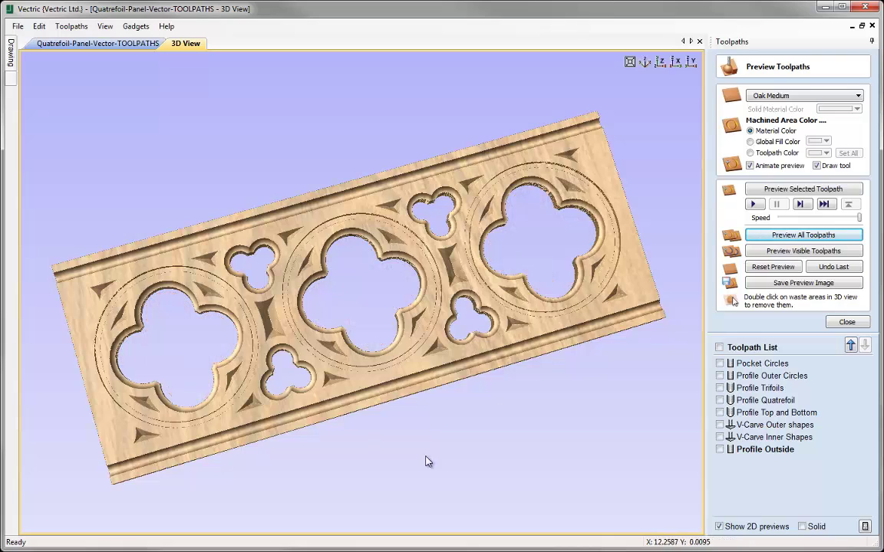
pyautogui.moveTo(315, 404); pyautogui.dragTo(380, 357)
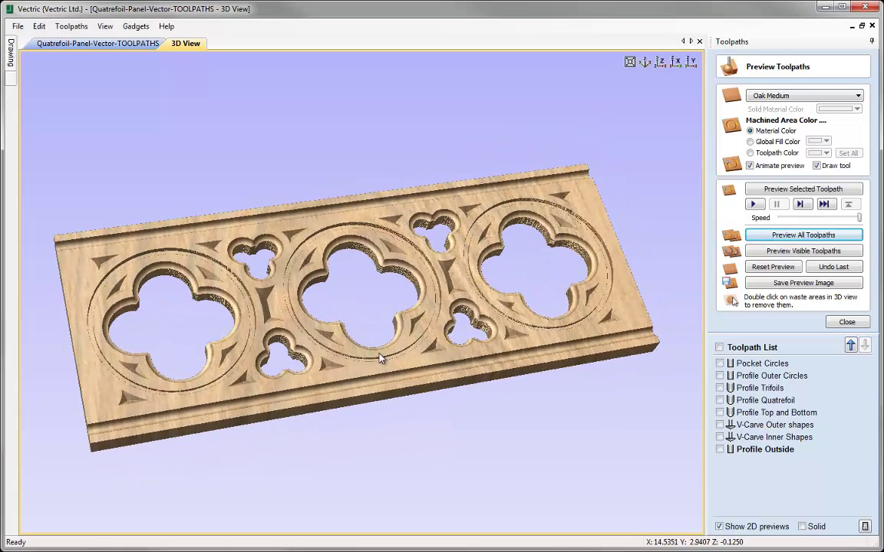